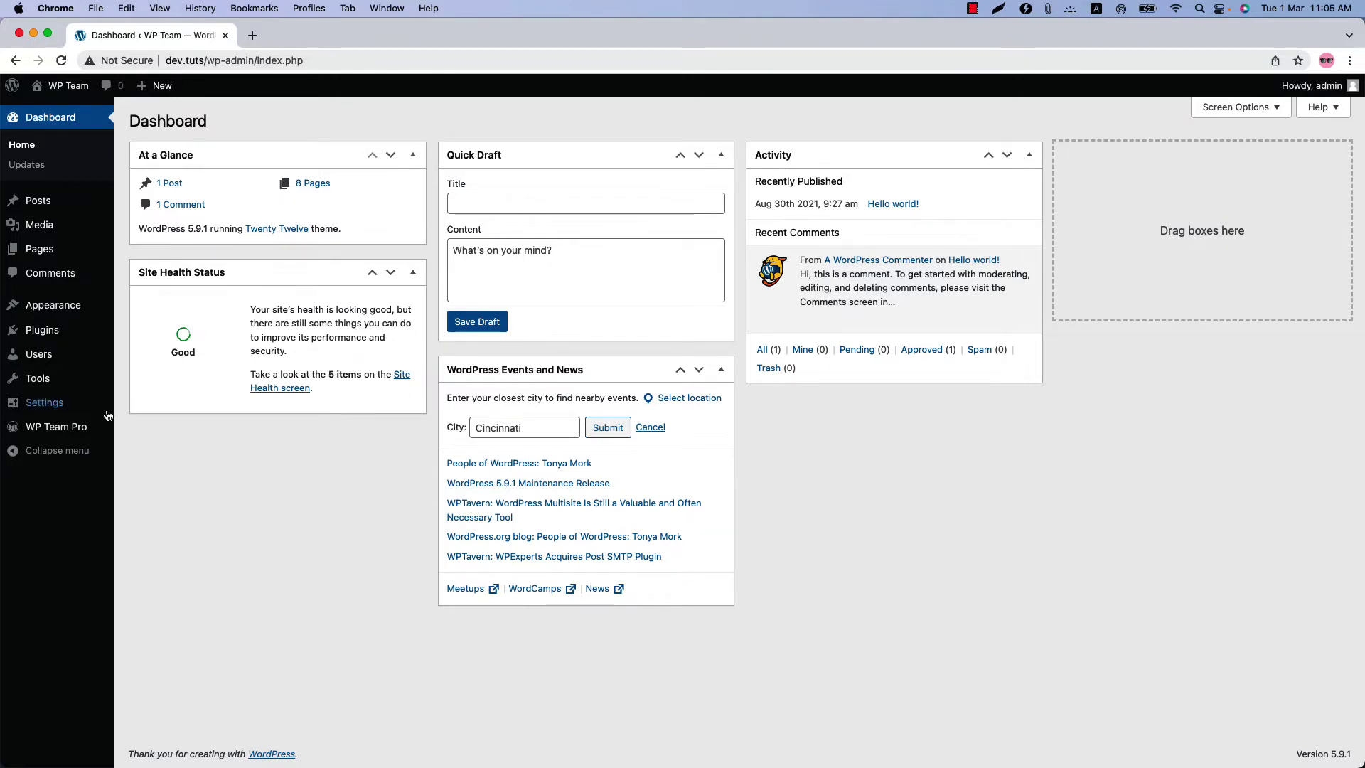
Step: Create a new WP Team Pro team titled 'Meet The Team'
{"action": "mouse_move", "coordinate": [61, 430]}
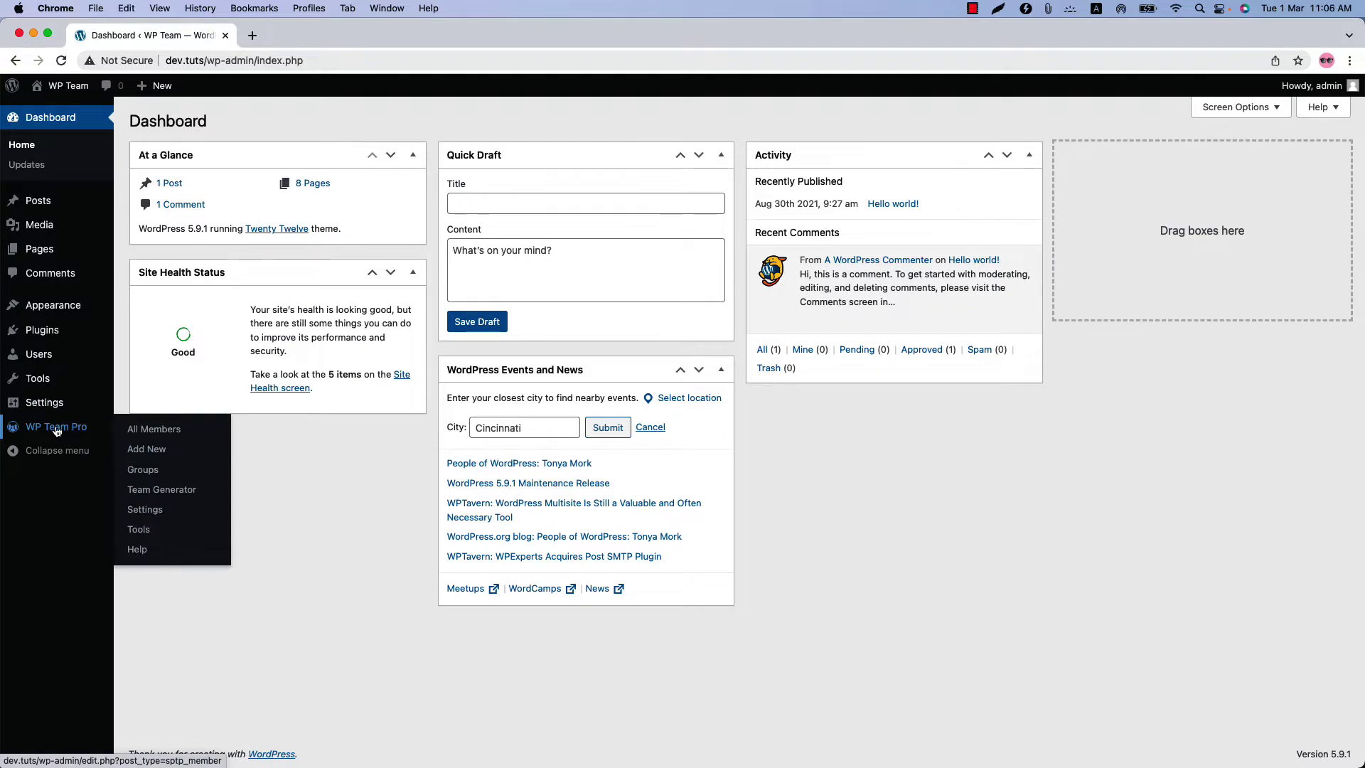
{"action": "left_click", "coordinate": [145, 490]}
{"action": "left_click", "coordinate": [221, 124]}
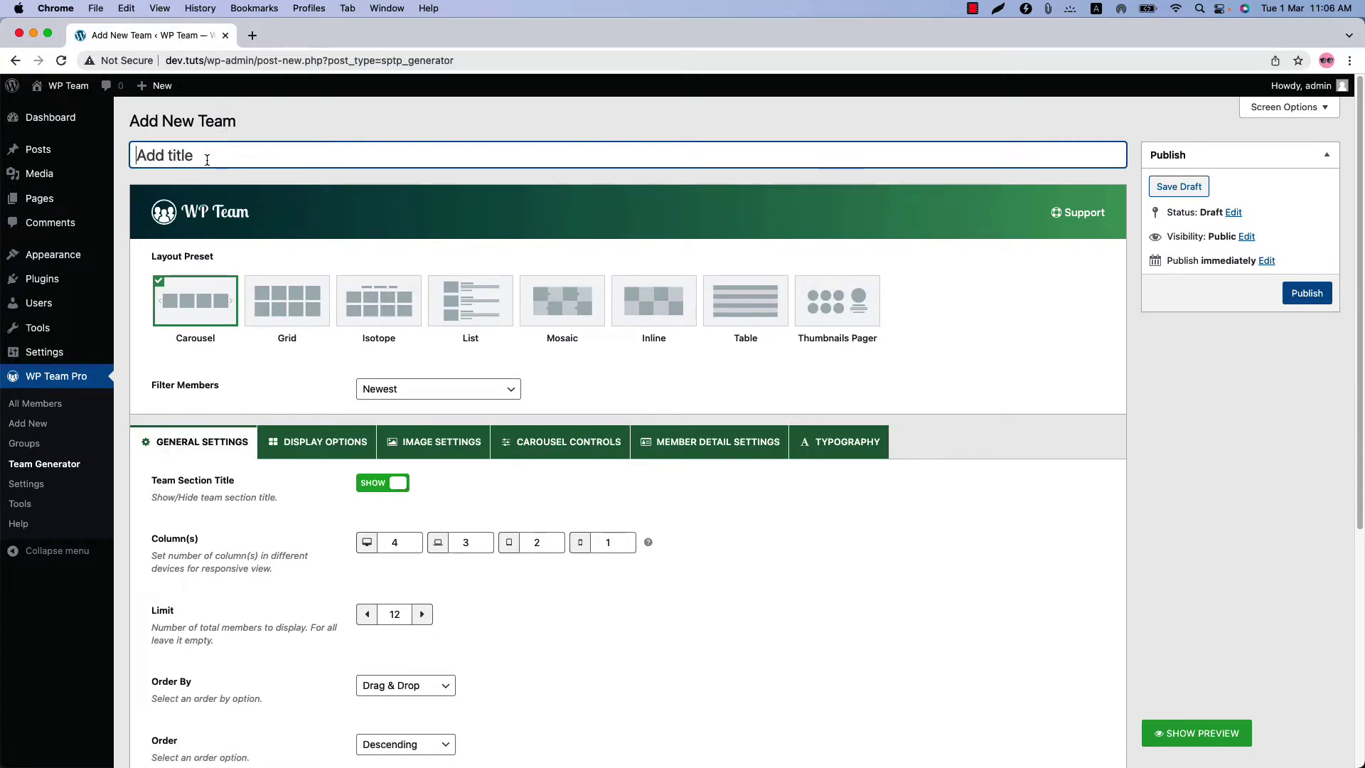
{"action": "type", "text": "Meet The Team"}
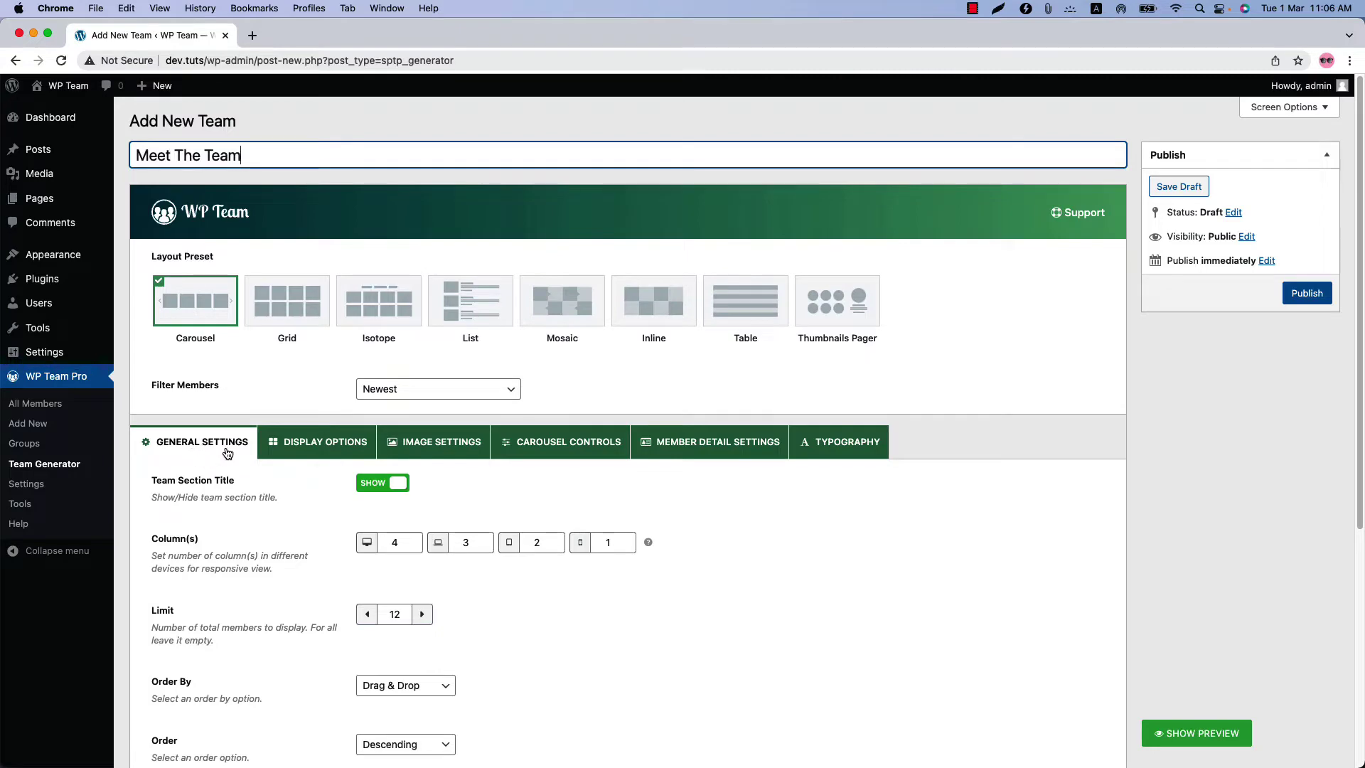
Step: Enable Ajax Live Filter and show the team's live preview
{"action": "scroll", "coordinate": [378, 587], "scroll_direction": "down", "scroll_amount": 4}
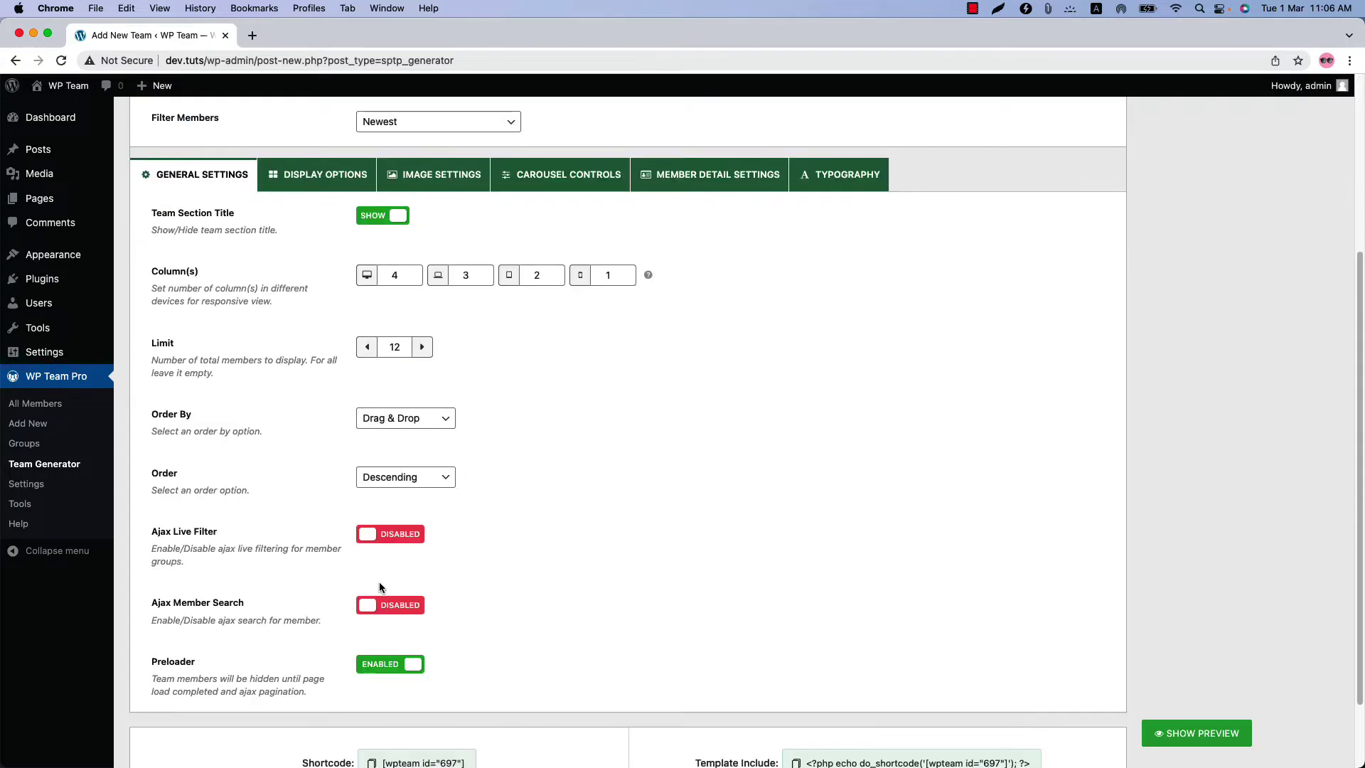
{"action": "scroll", "coordinate": [378, 581], "scroll_direction": "down", "scroll_amount": 1}
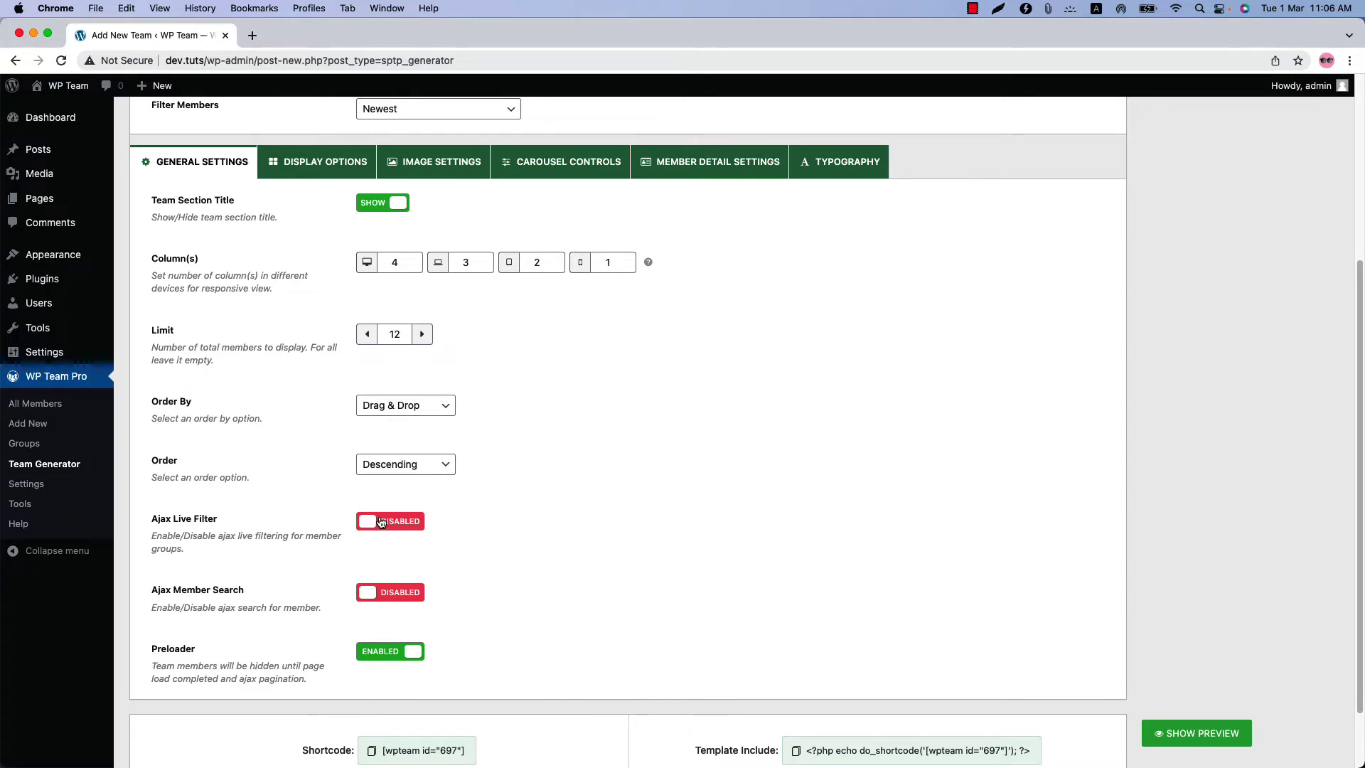
{"action": "left_click", "coordinate": [391, 521]}
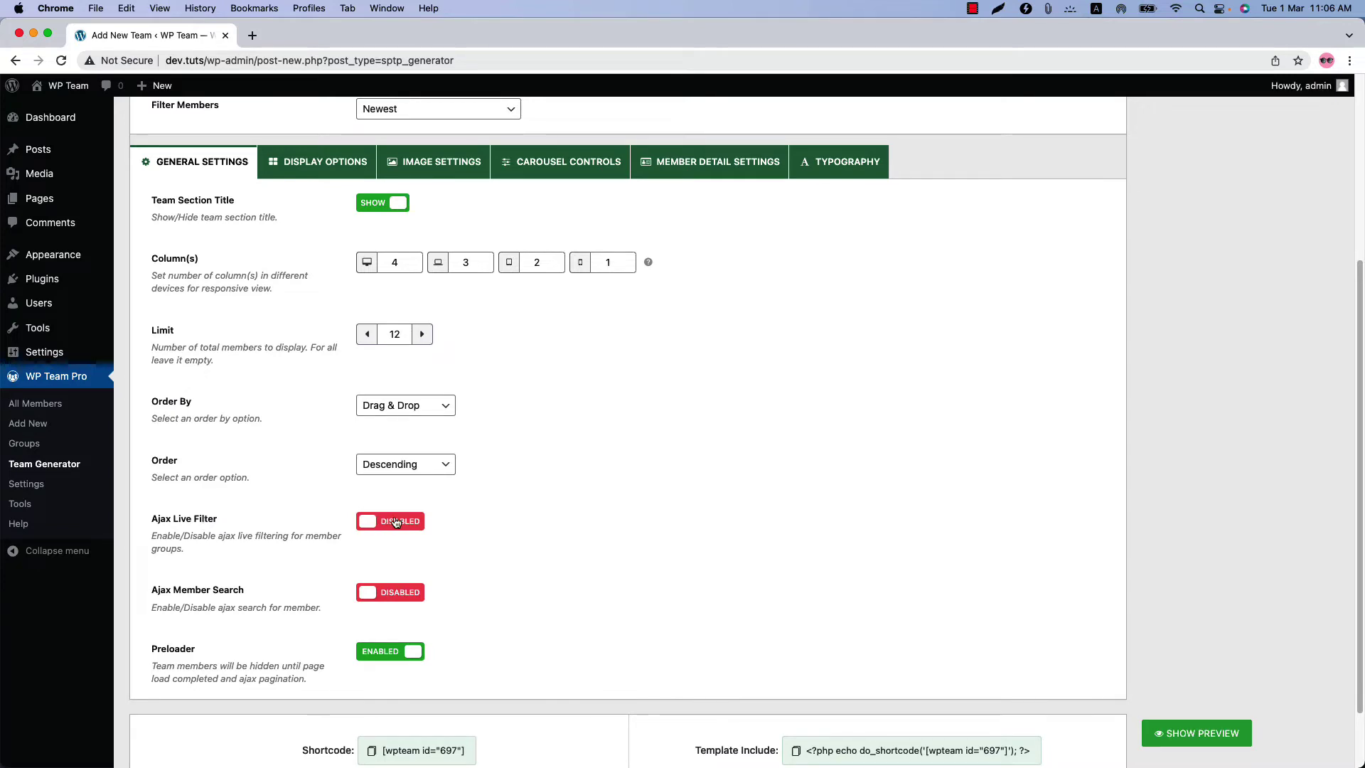
{"action": "left_click", "coordinate": [1182, 733]}
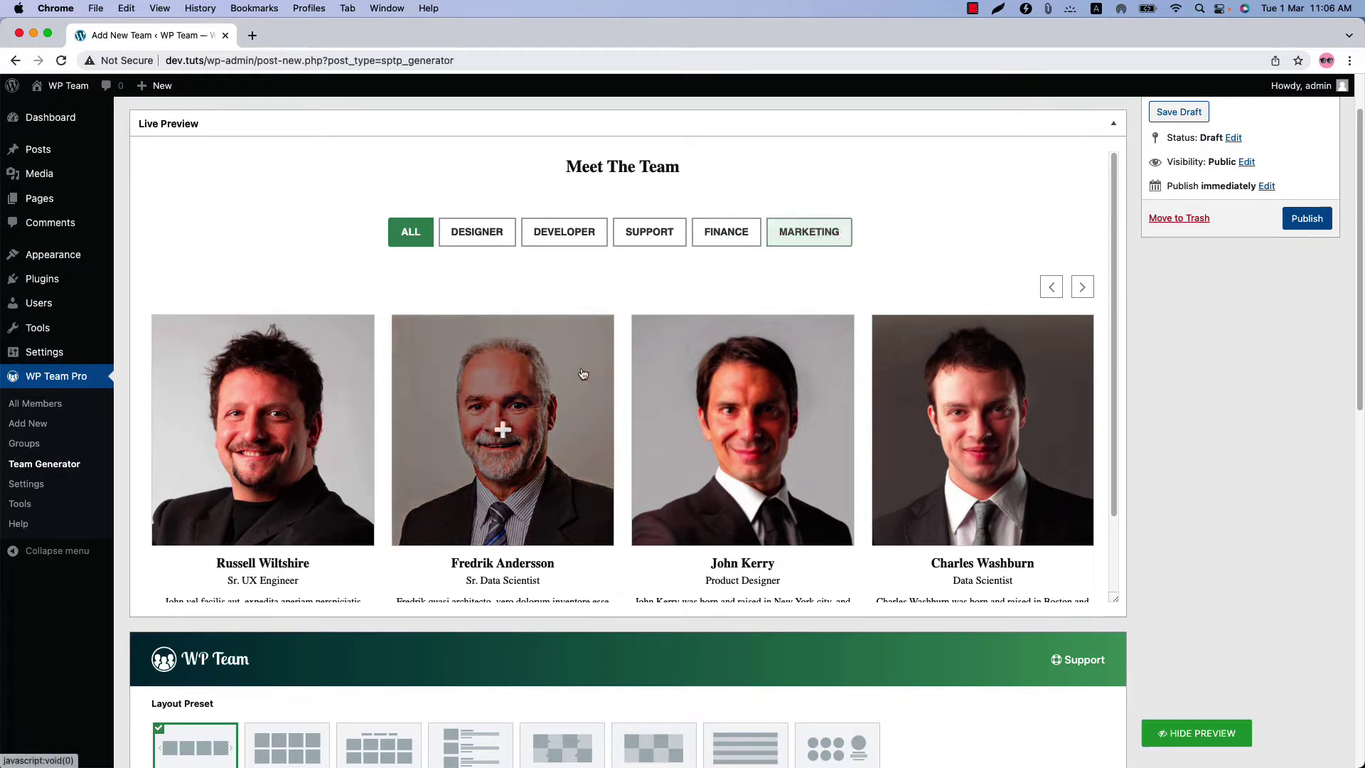
{"action": "left_click", "coordinate": [486, 238]}
{"action": "left_click", "coordinate": [565, 237]}
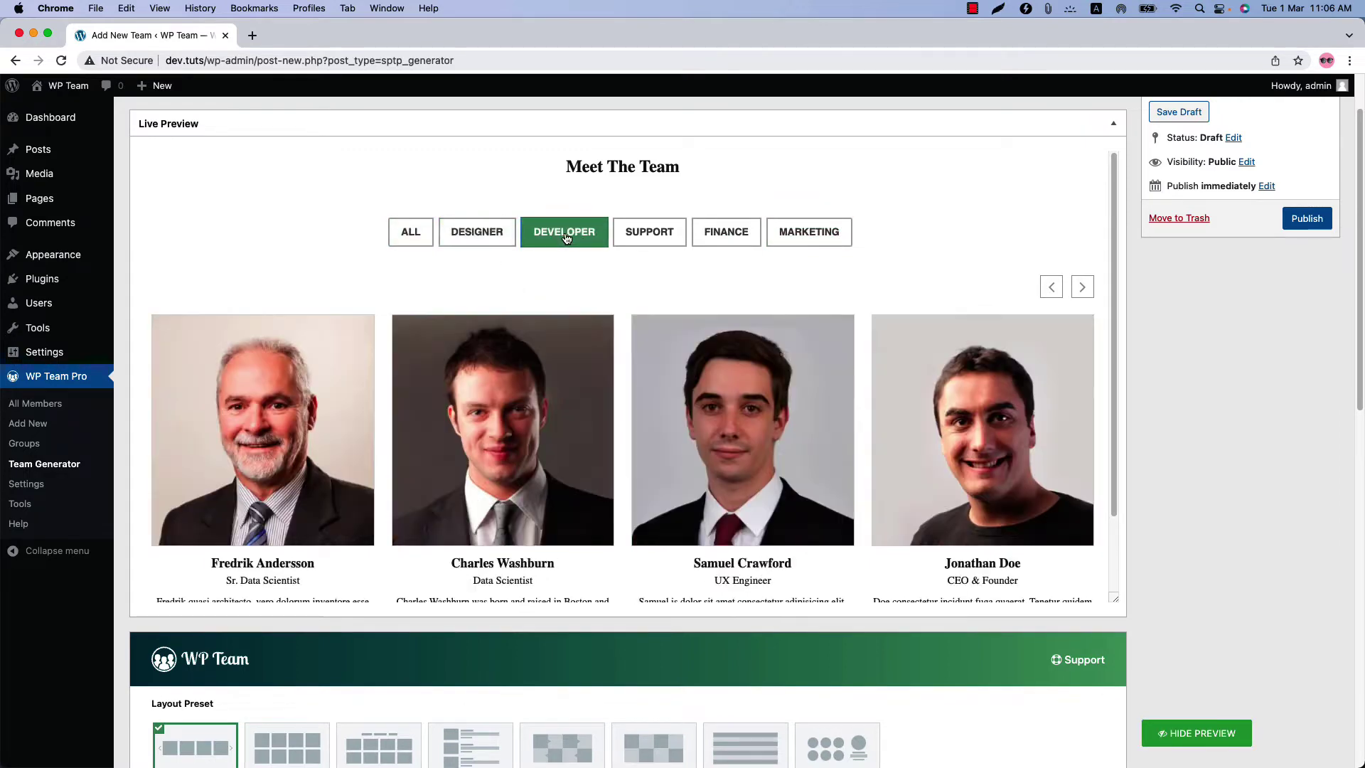
{"action": "left_click", "coordinate": [417, 240]}
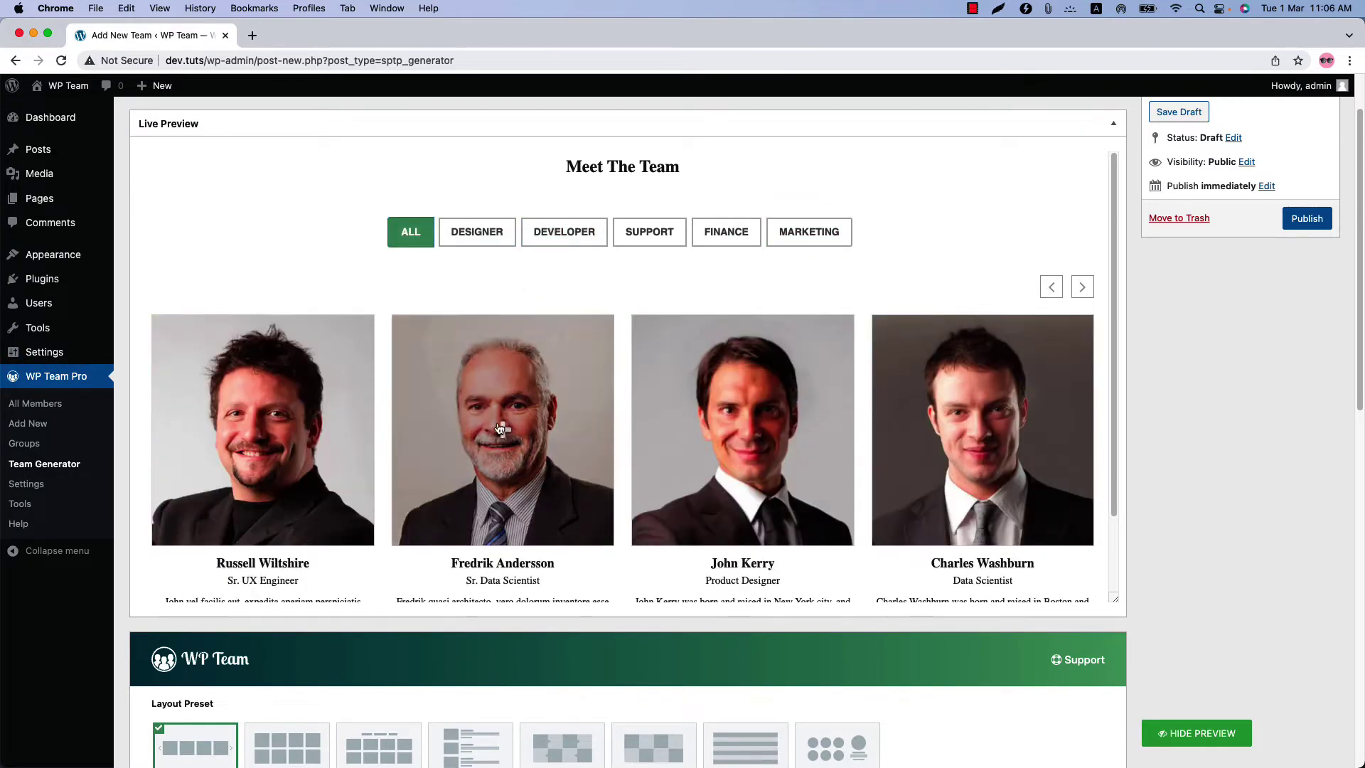
{"action": "scroll", "coordinate": [1065, 538], "scroll_direction": "down", "scroll_amount": 3}
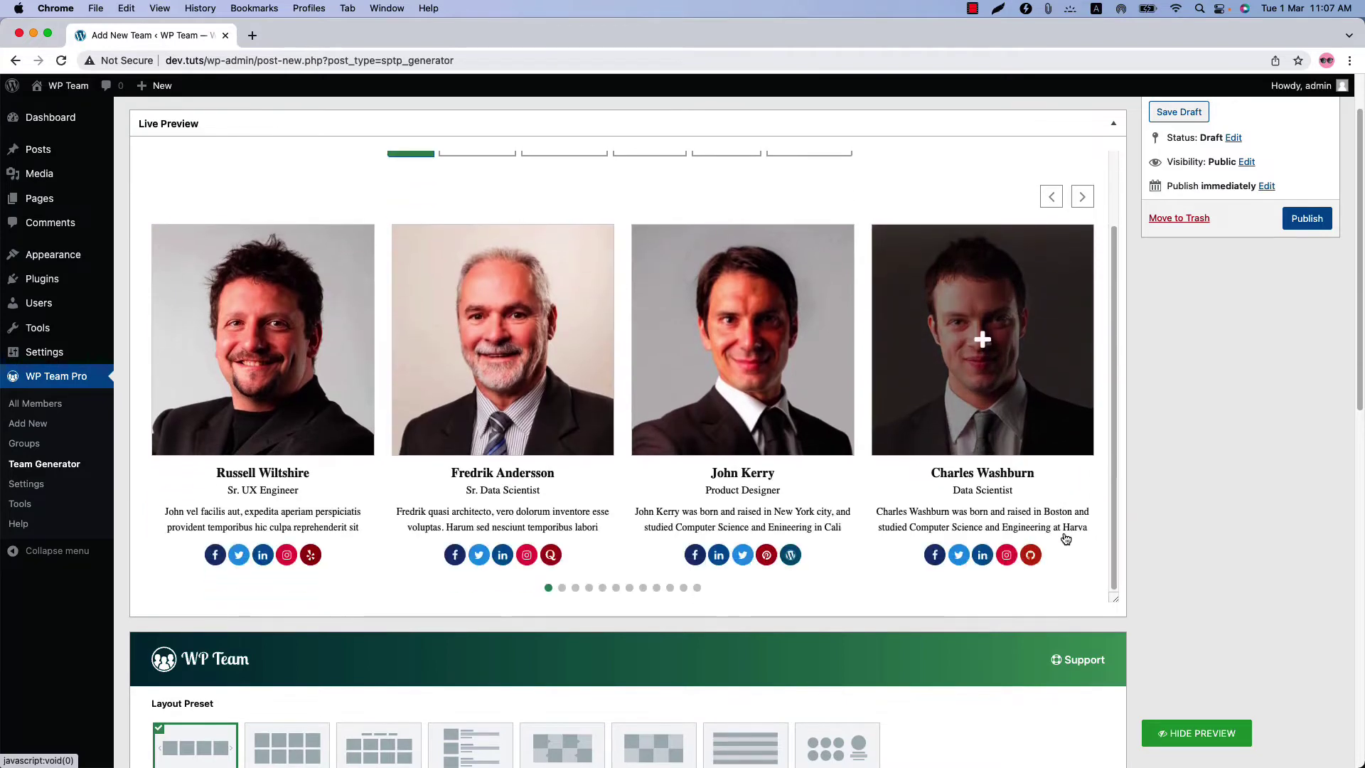
{"action": "scroll", "coordinate": [1177, 611], "scroll_direction": "down", "scroll_amount": 10}
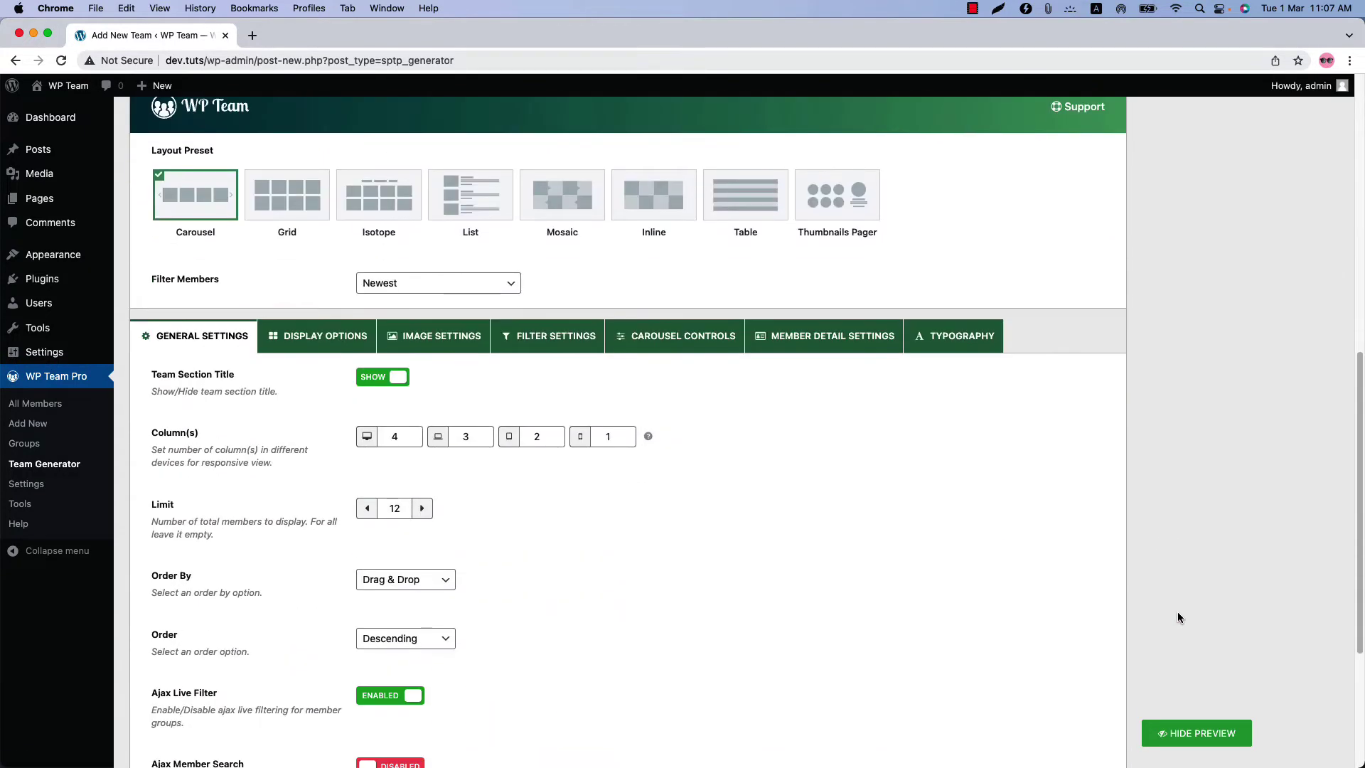
Step: Open the Filter Settings and set the Filter Type to Drop Down
{"action": "scroll", "coordinate": [1029, 622], "scroll_direction": "down", "scroll_amount": 2}
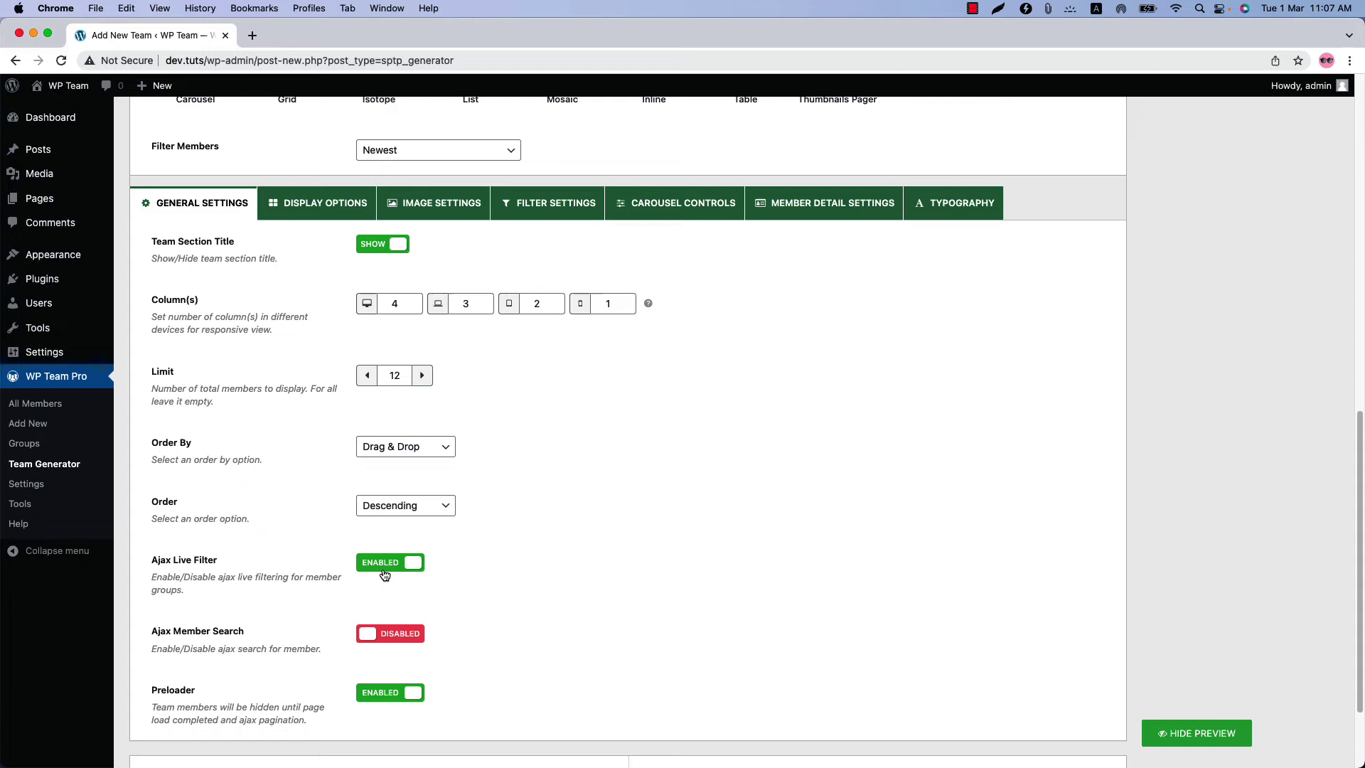
{"action": "left_click", "coordinate": [565, 213]}
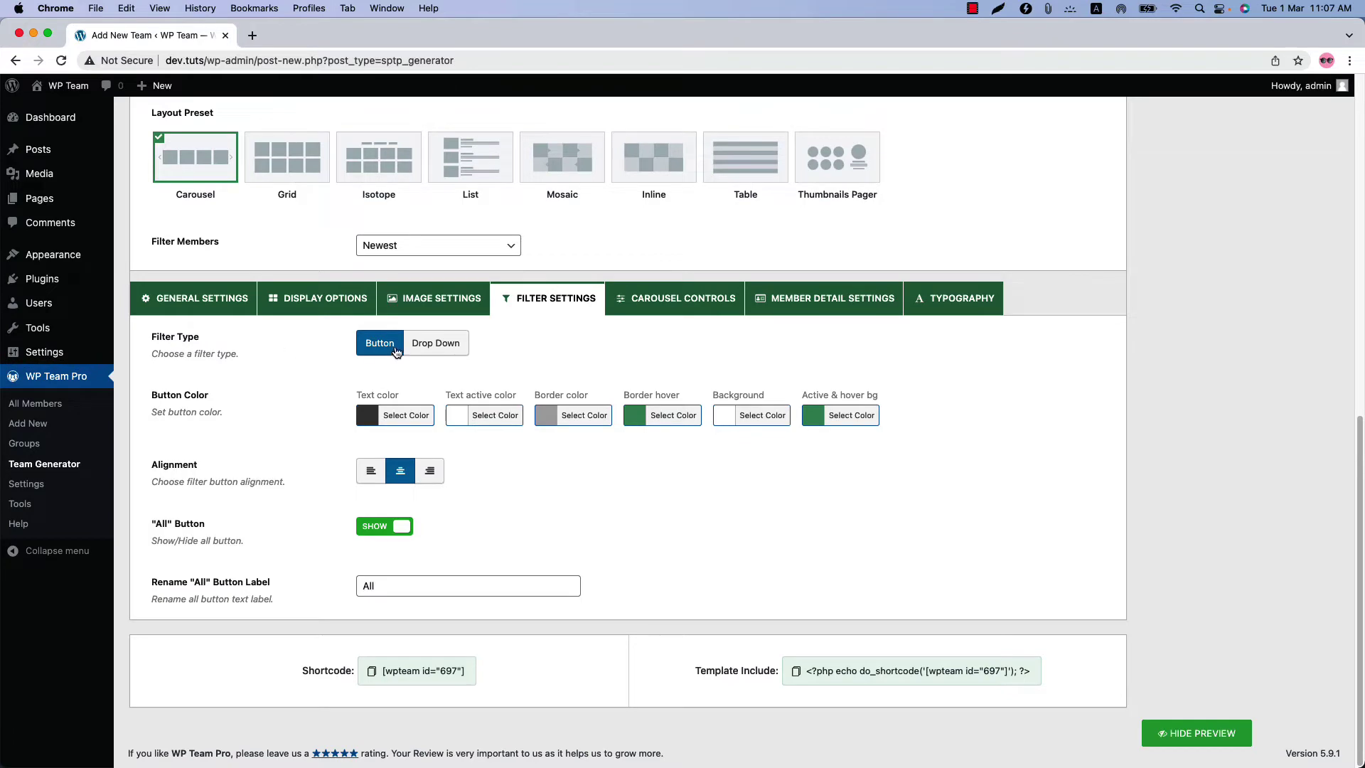
{"action": "scroll", "coordinate": [811, 535], "scroll_direction": "up", "scroll_amount": 10}
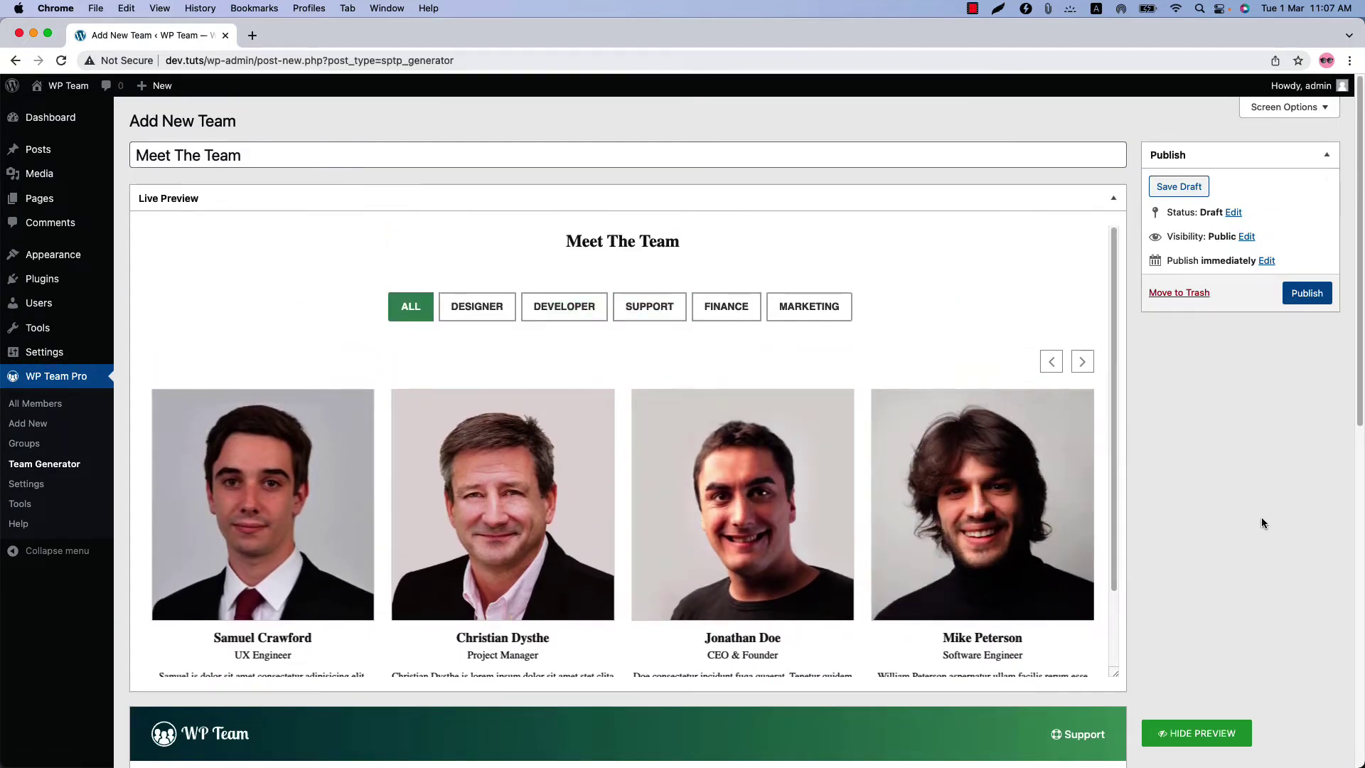
{"action": "scroll", "coordinate": [1261, 517], "scroll_direction": "down", "scroll_amount": 8}
{"action": "left_click", "coordinate": [441, 444]}
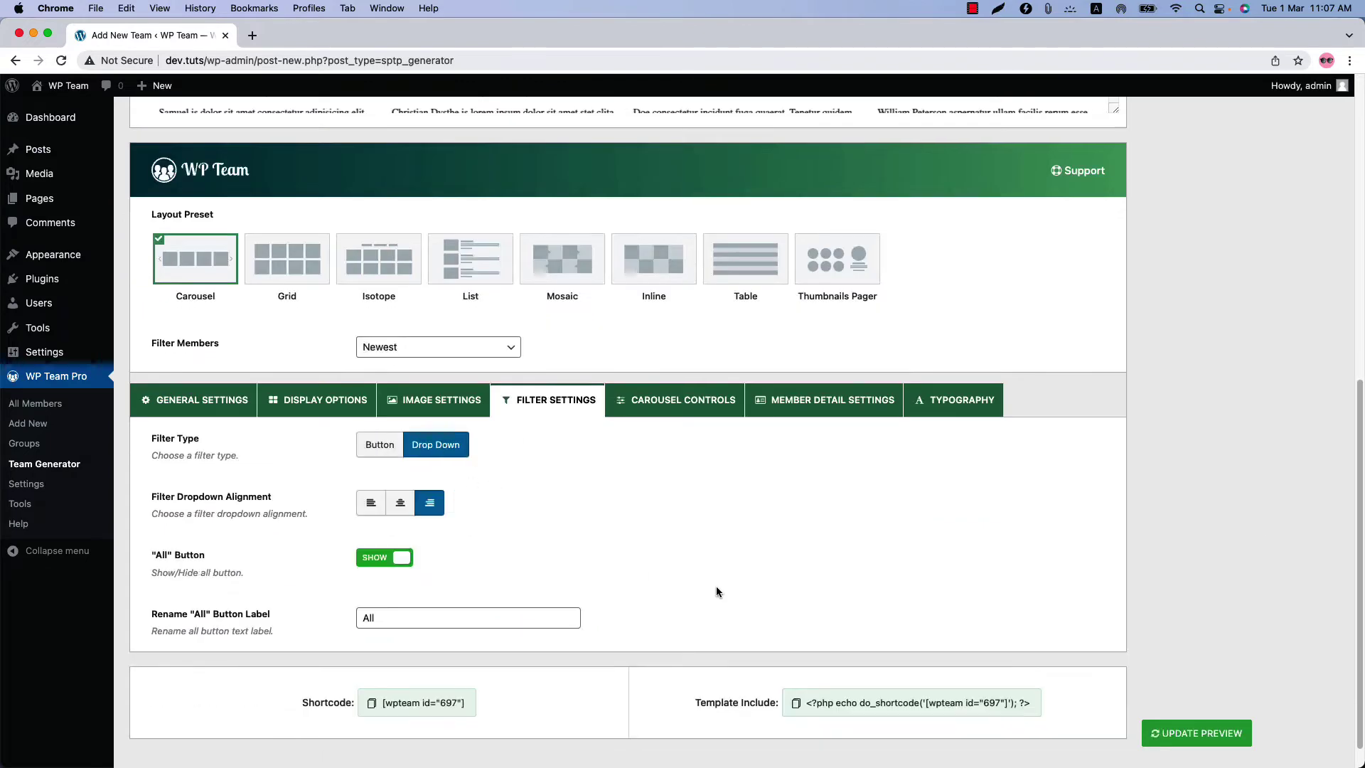
Step: Filter the dropdown preview to Designers, then to Developers
{"action": "scroll", "coordinate": [1222, 679], "scroll_direction": "up", "scroll_amount": 10}
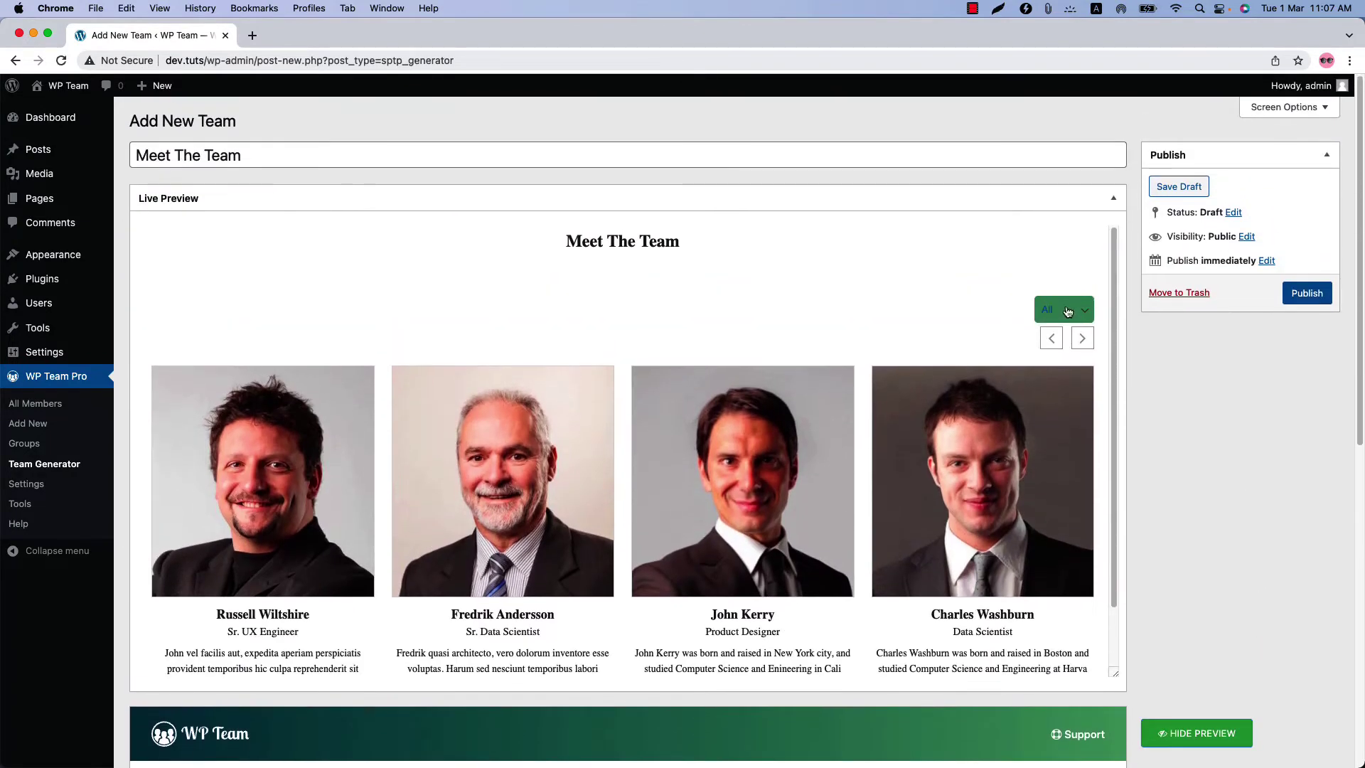
{"action": "left_click", "coordinate": [1065, 305]}
{"action": "left_click", "coordinate": [1065, 326]}
{"action": "left_click", "coordinate": [1064, 307]}
{"action": "left_click", "coordinate": [1066, 326]}
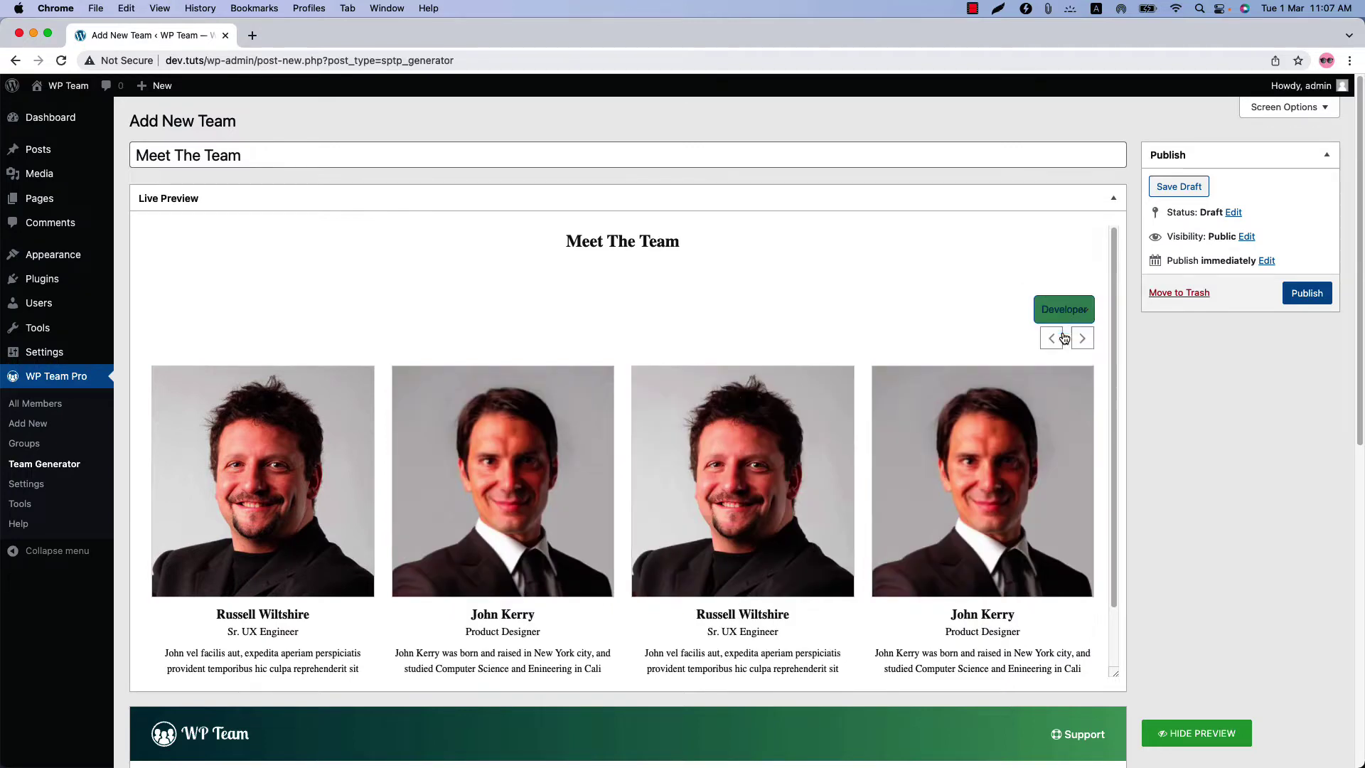
Step: Switch the Filter Type back to Button
{"action": "scroll", "coordinate": [1190, 526], "scroll_direction": "down", "scroll_amount": 6}
{"action": "scroll", "coordinate": [1191, 531], "scroll_direction": "down", "scroll_amount": 2}
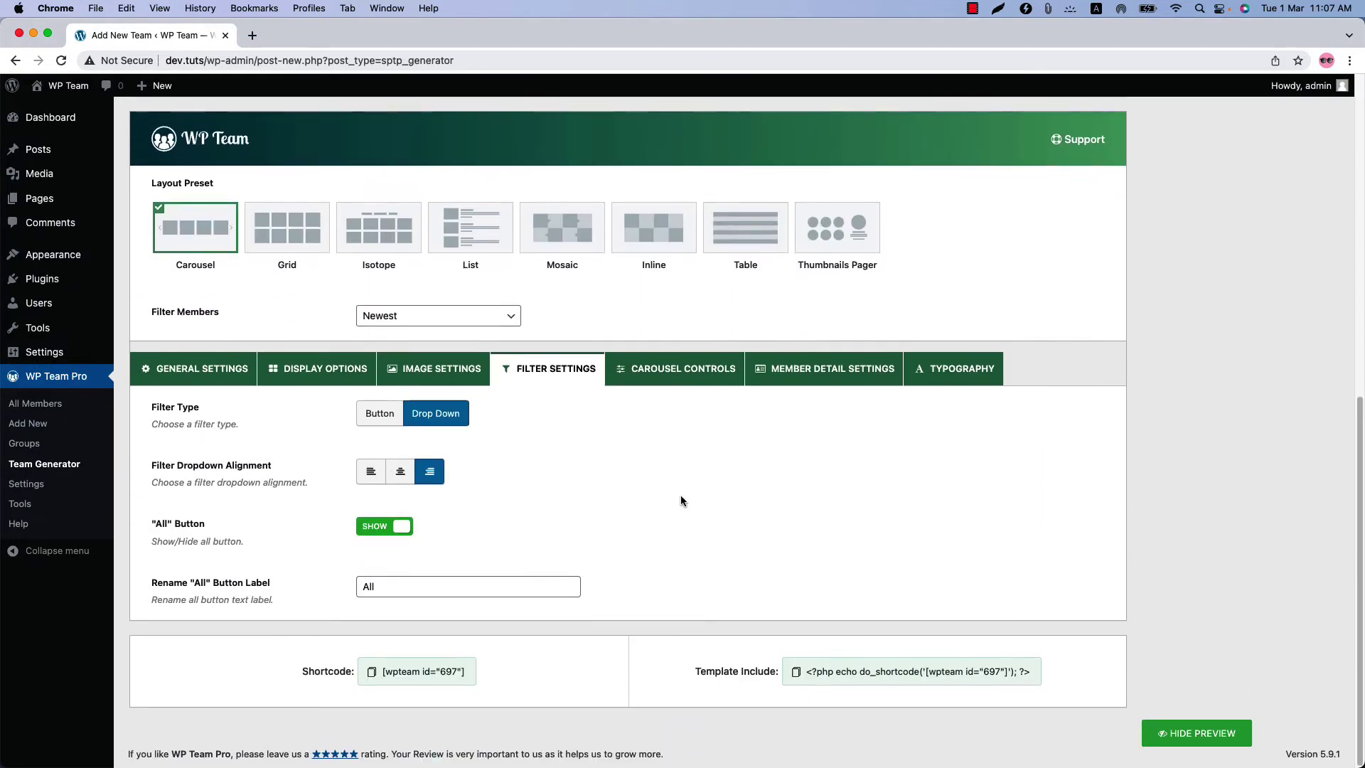
{"action": "left_click", "coordinate": [390, 419]}
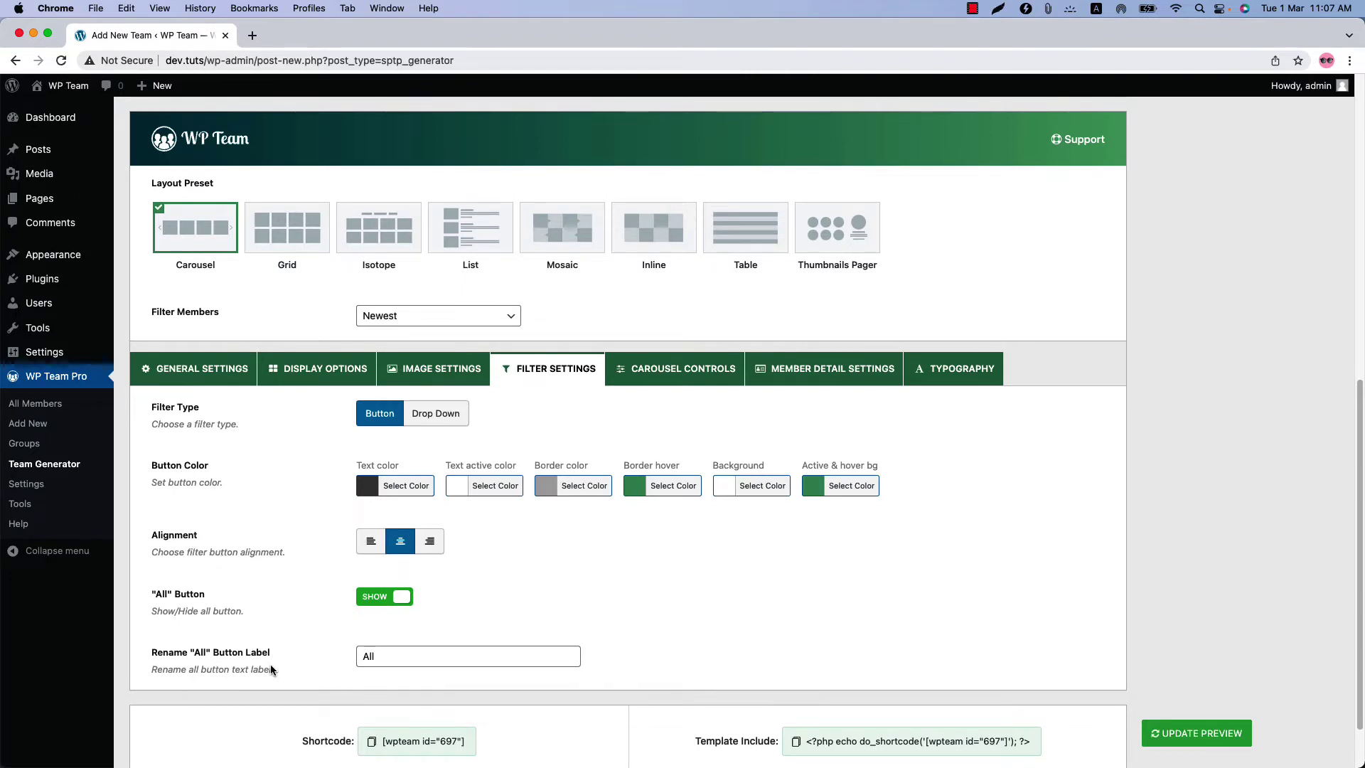
Step: Set Filter Members to include members by Groups
{"action": "left_click", "coordinate": [406, 663]}
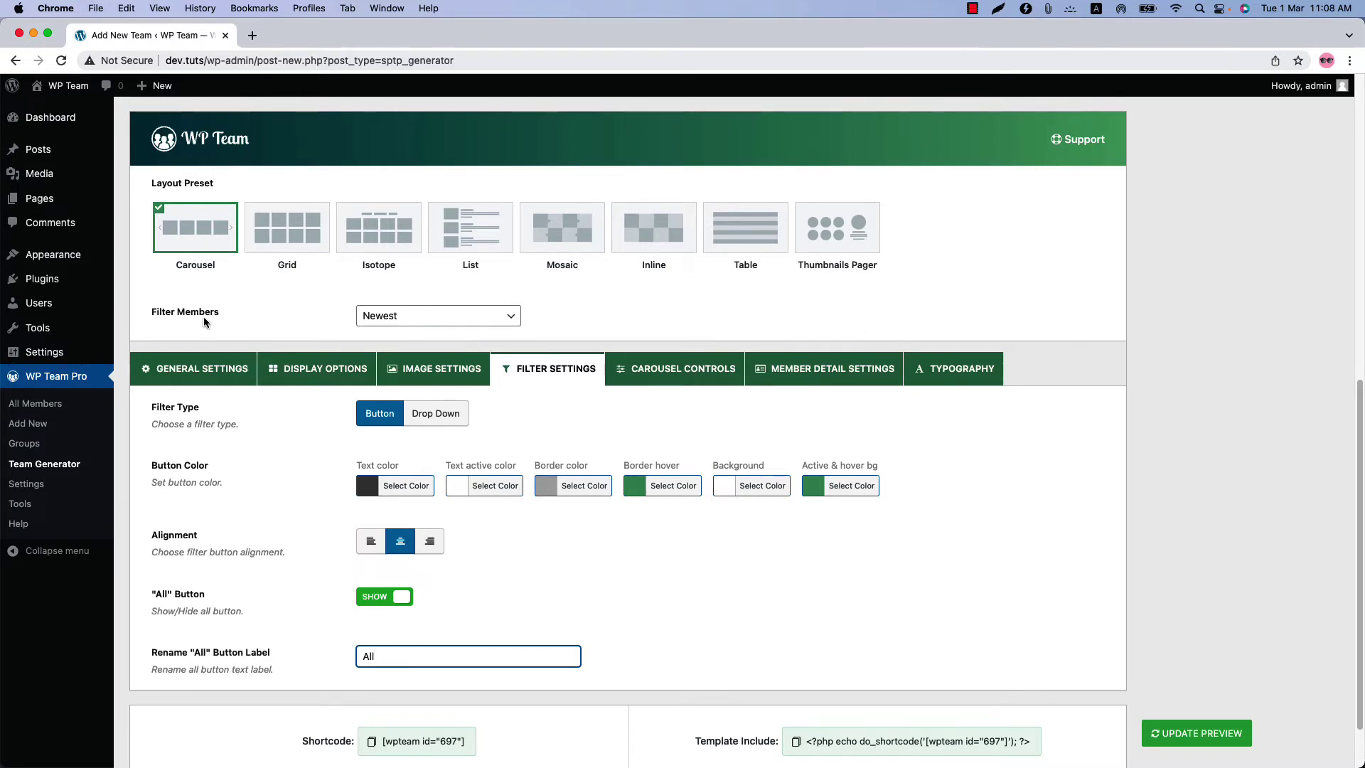
{"action": "left_click", "coordinate": [390, 318]}
{"action": "left_click", "coordinate": [384, 334]}
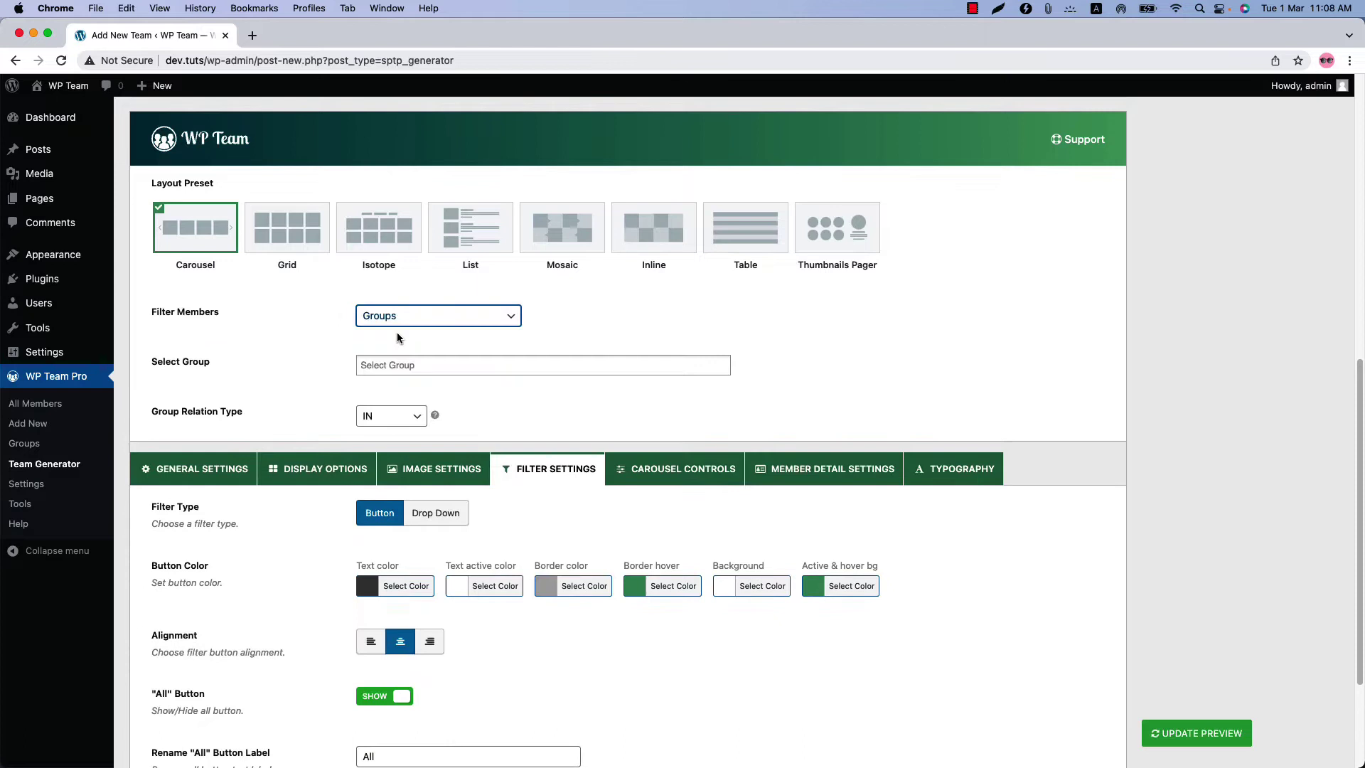
Step: Select the Developer, Marketing and Finance groups and update the preview
{"action": "left_click", "coordinate": [404, 366]}
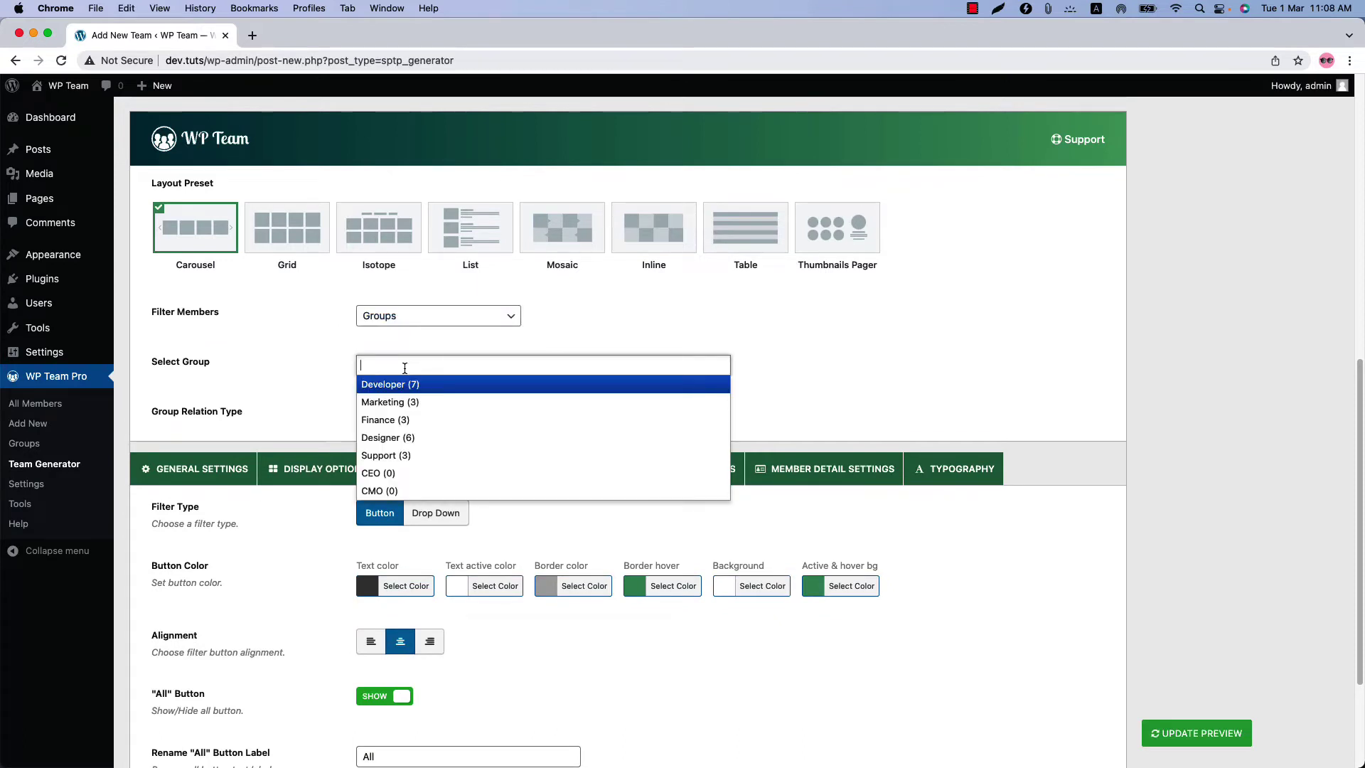
{"action": "left_click", "coordinate": [404, 386]}
{"action": "left_click", "coordinate": [501, 364]}
{"action": "left_click", "coordinate": [459, 403]}
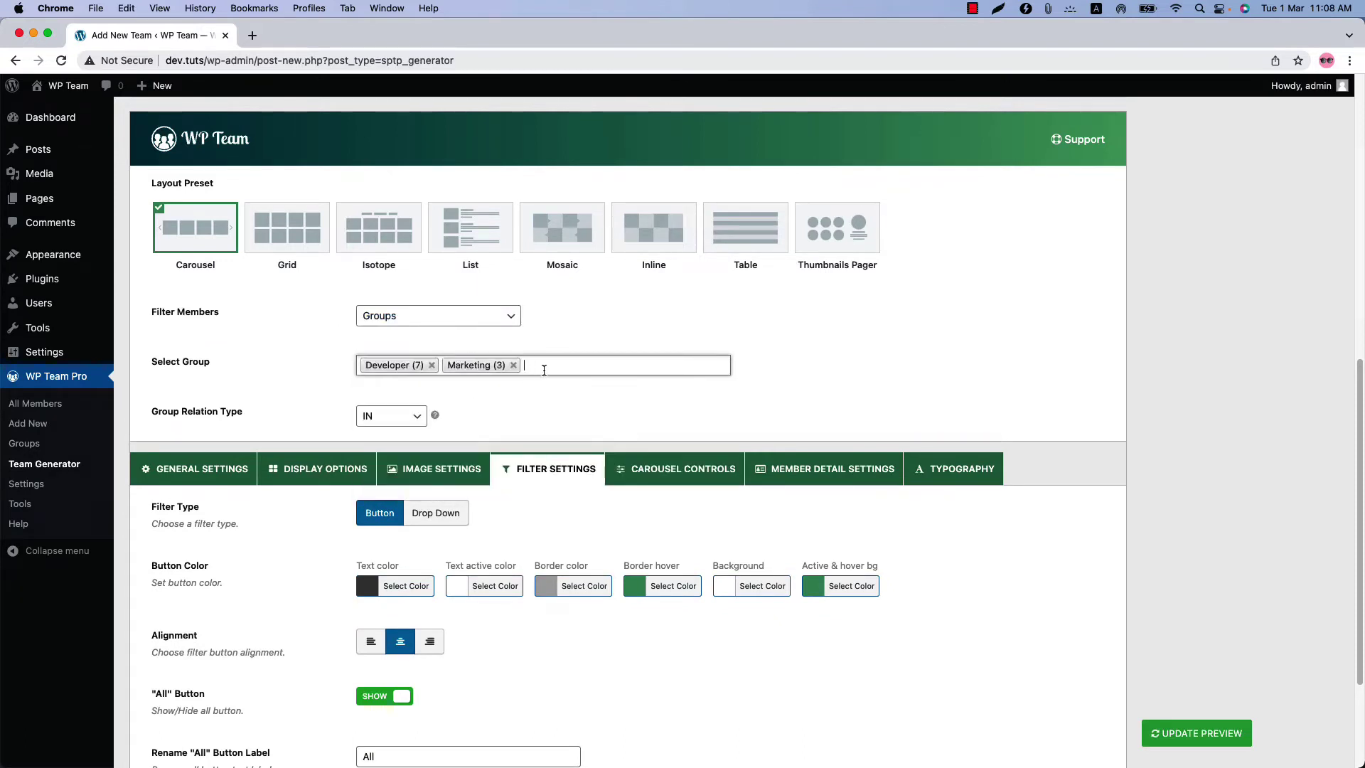
{"action": "left_click", "coordinate": [542, 366]}
{"action": "left_click", "coordinate": [501, 419]}
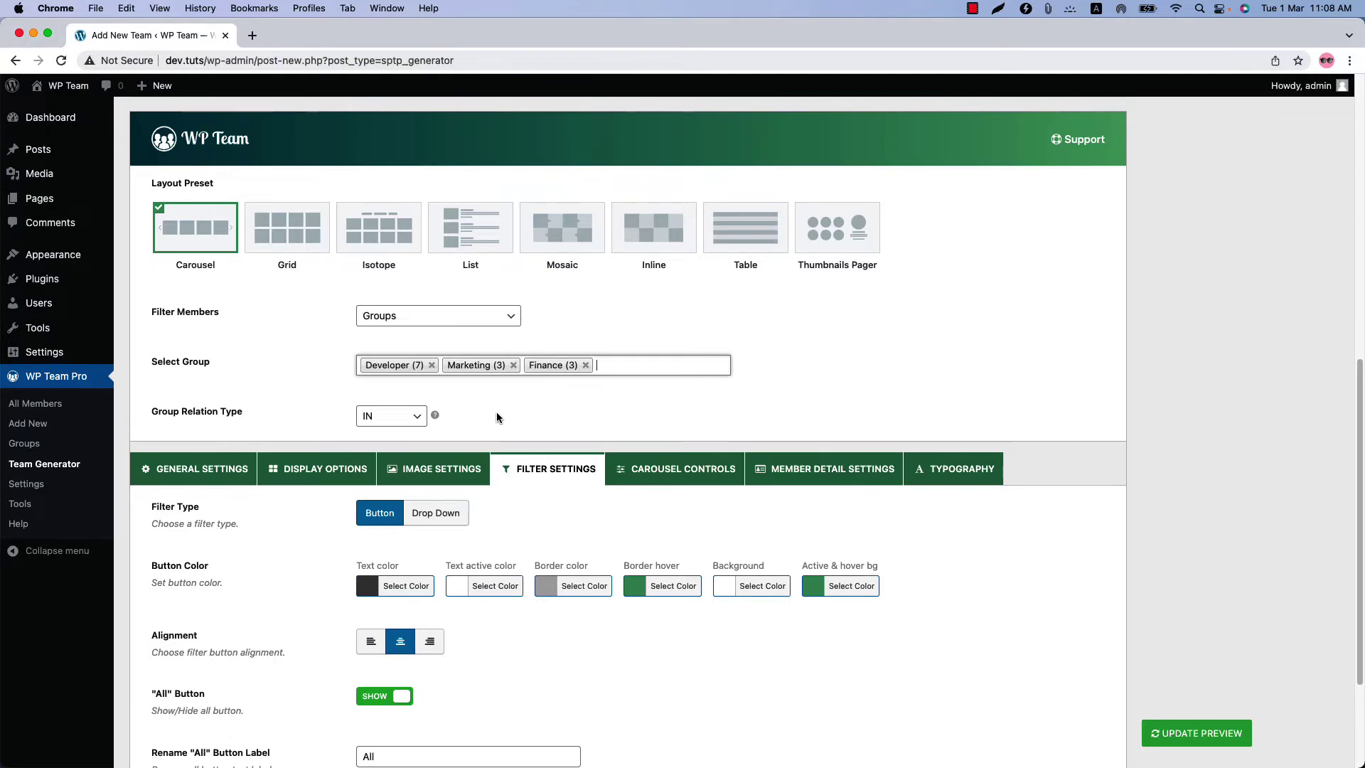
{"action": "left_click", "coordinate": [1180, 729]}
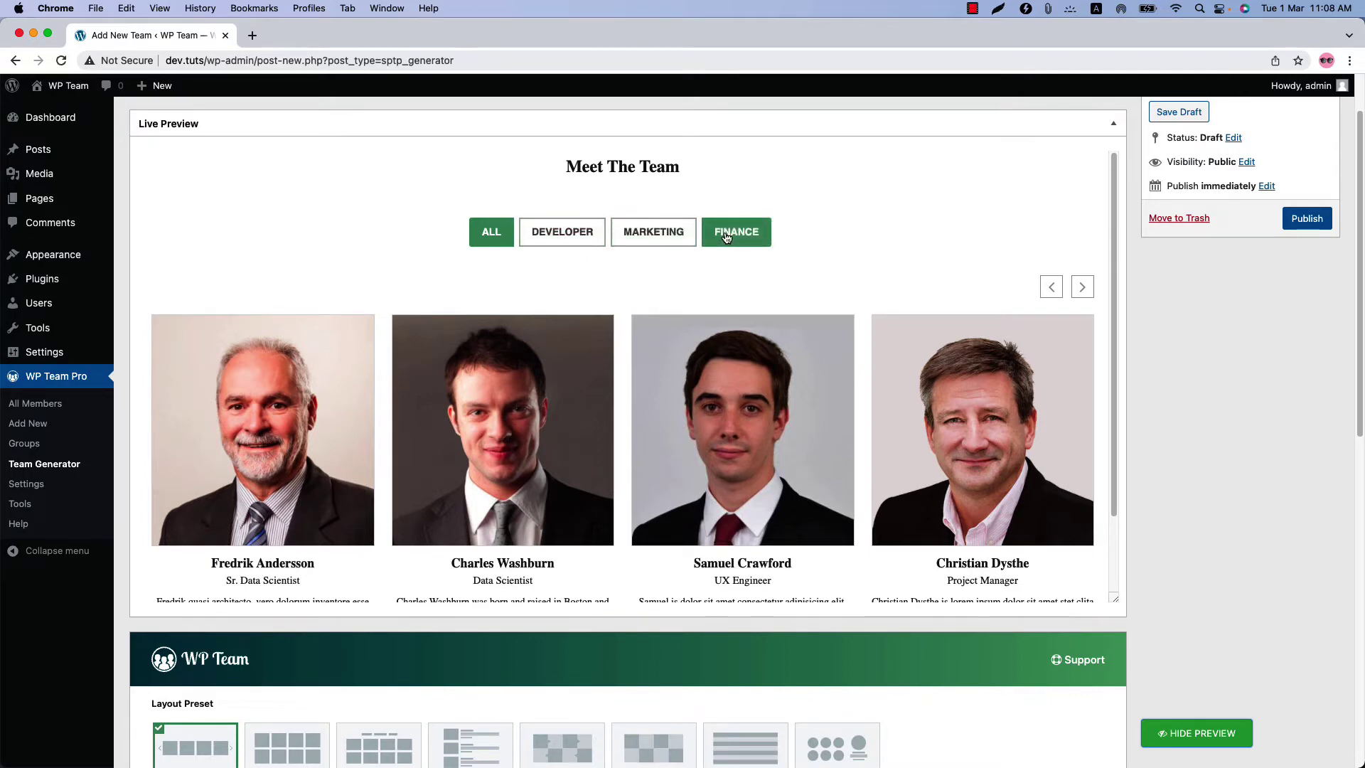
Step: Open General Settings and check that the Ajax Live Filter switch reads Enabled
{"action": "scroll", "coordinate": [1236, 660], "scroll_direction": "down", "scroll_amount": 10}
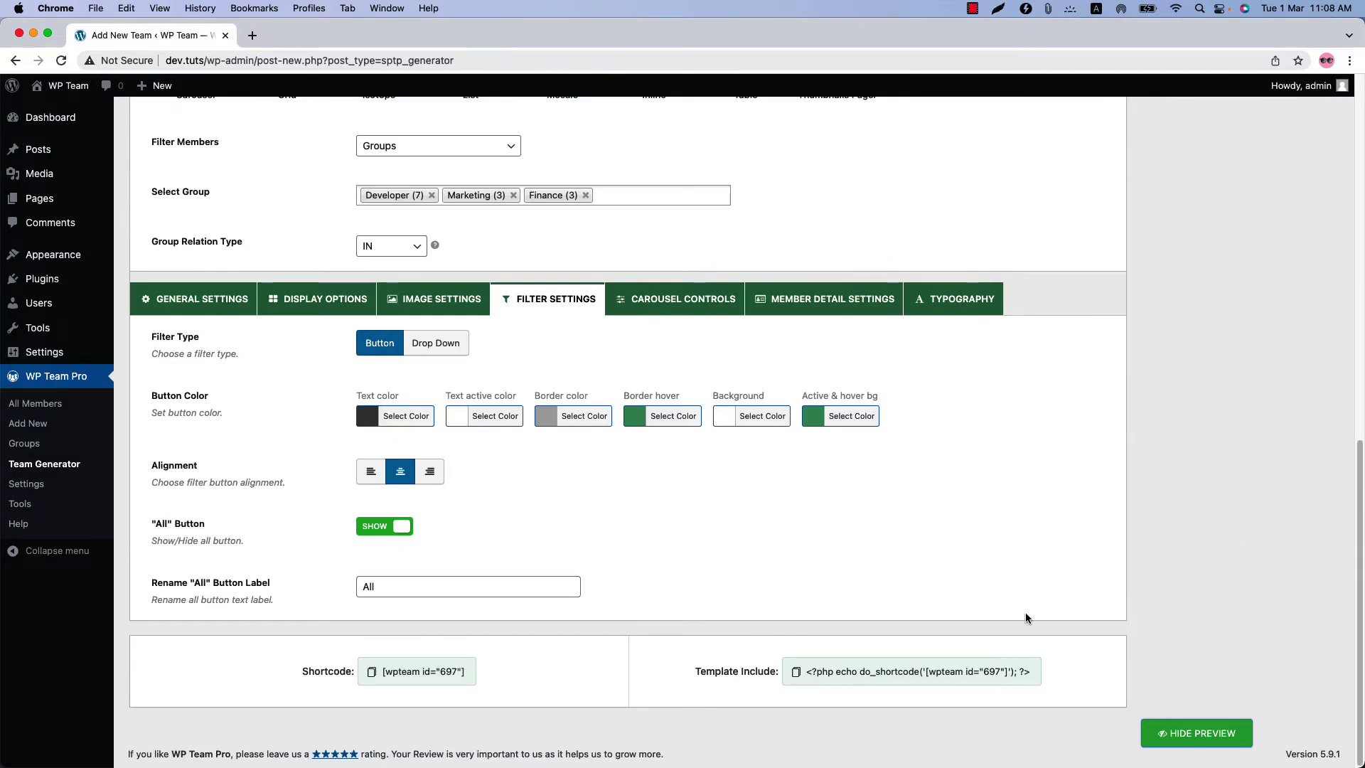
{"action": "left_click", "coordinate": [201, 299]}
{"action": "scroll", "coordinate": [420, 556], "scroll_direction": "down", "scroll_amount": 3}
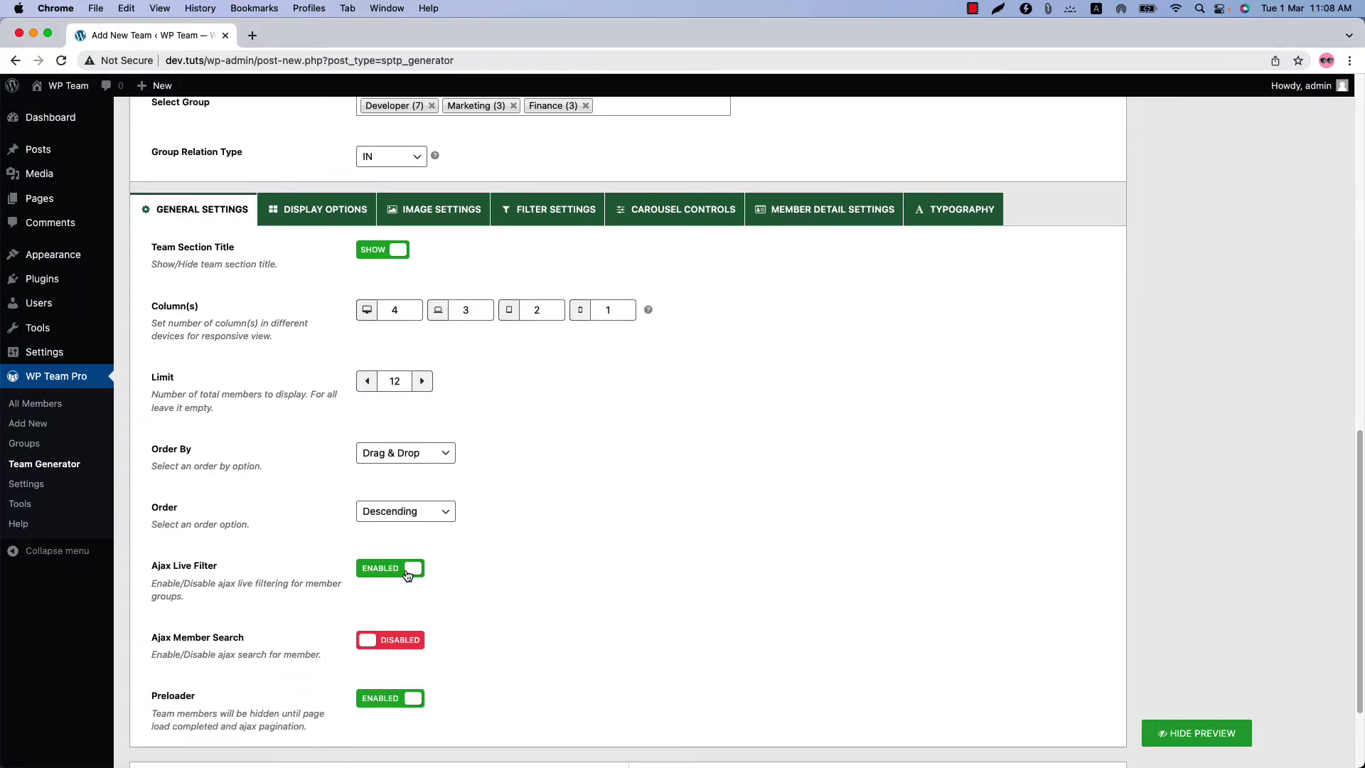
{"action": "scroll", "coordinate": [547, 565], "scroll_direction": "up", "scroll_amount": 12}
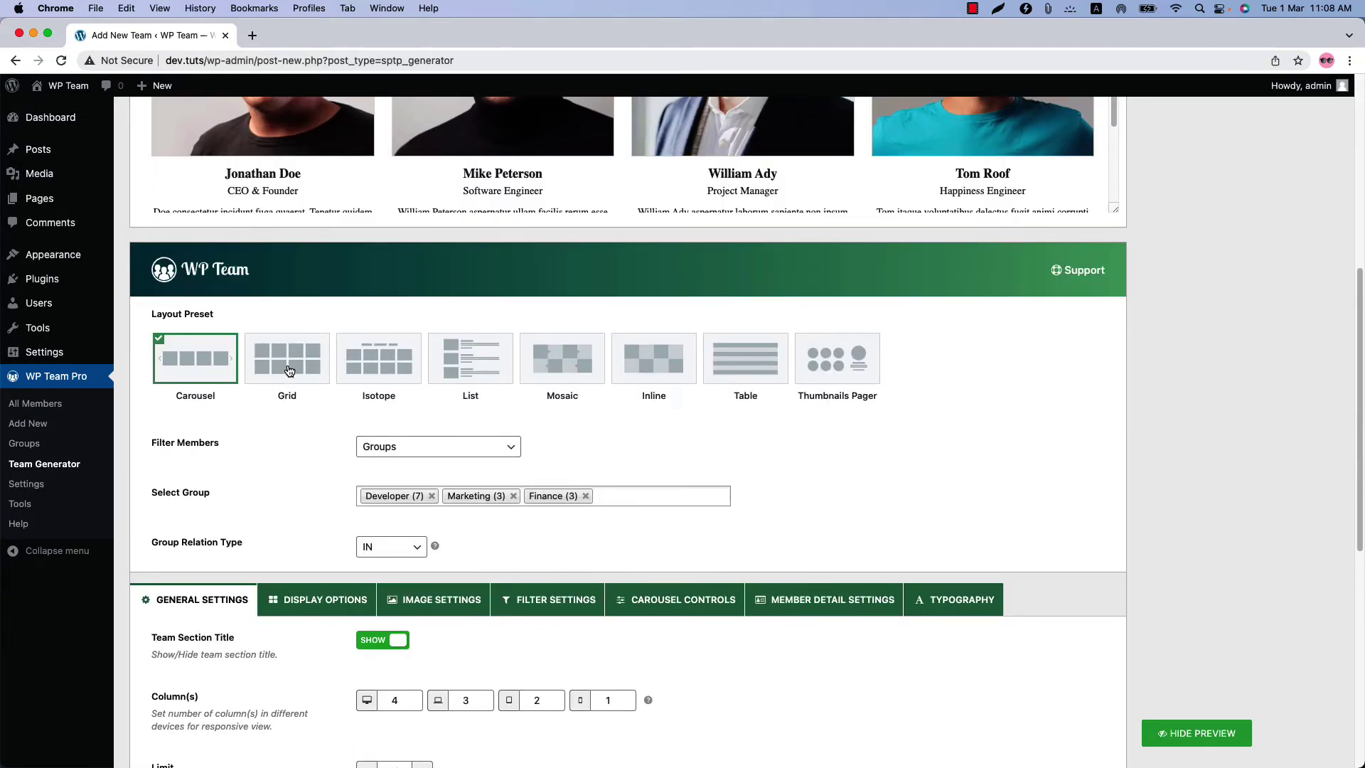
Step: Apply the Grid layout preset and refresh an enlarged live preview
{"action": "left_click", "coordinate": [288, 368]}
{"action": "left_click", "coordinate": [1196, 732]}
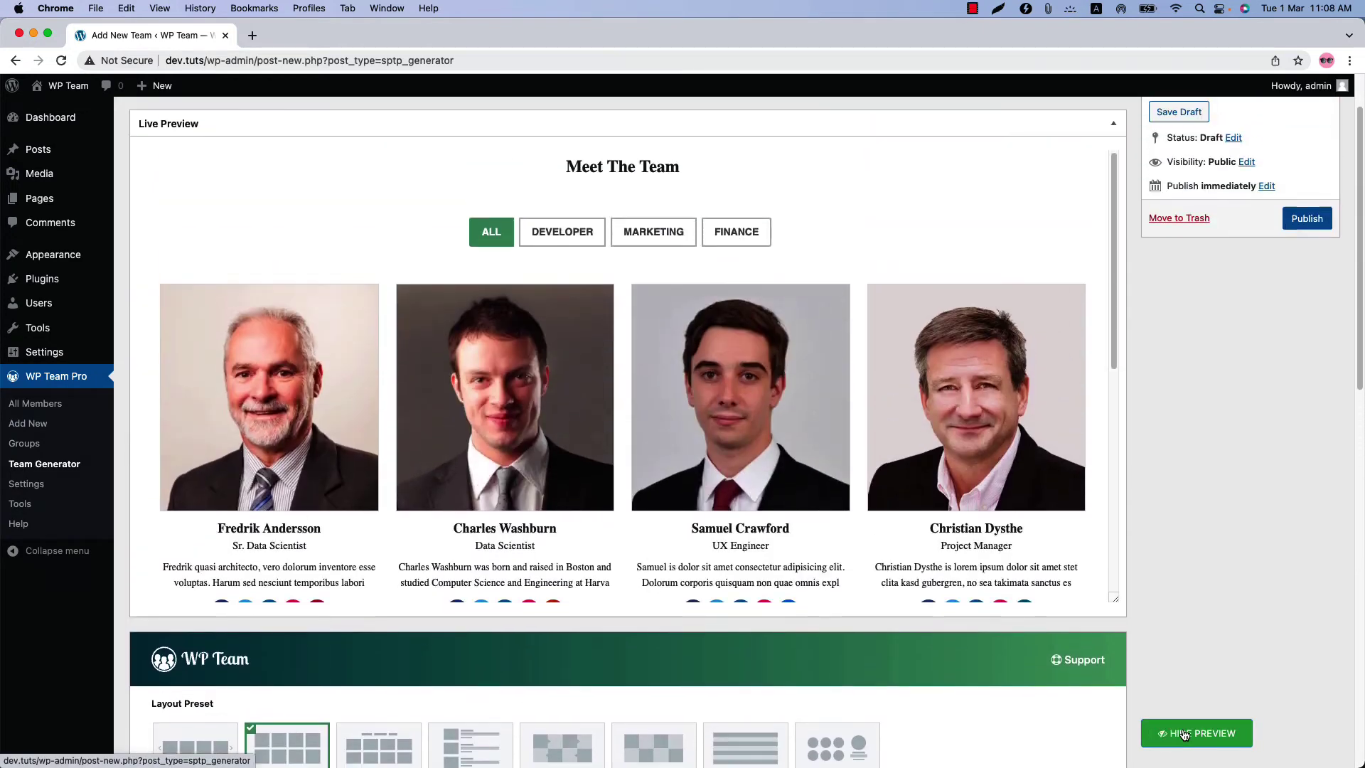
{"action": "left_click_drag", "start_coordinate": [1113, 604], "coordinate": [1113, 765]}
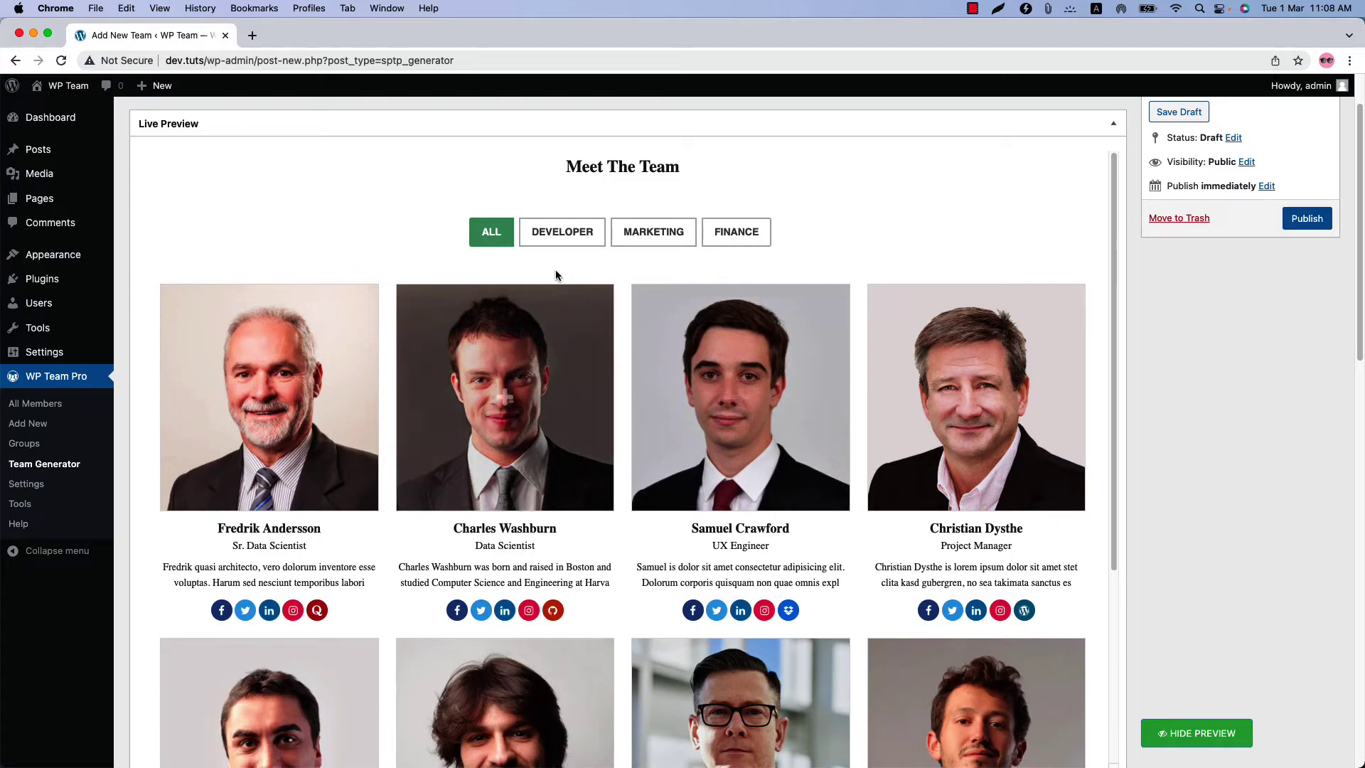
Step: Test the Developer, Marketing and All filter buttons in the preview
{"action": "left_click", "coordinate": [584, 238]}
{"action": "left_click", "coordinate": [655, 240]}
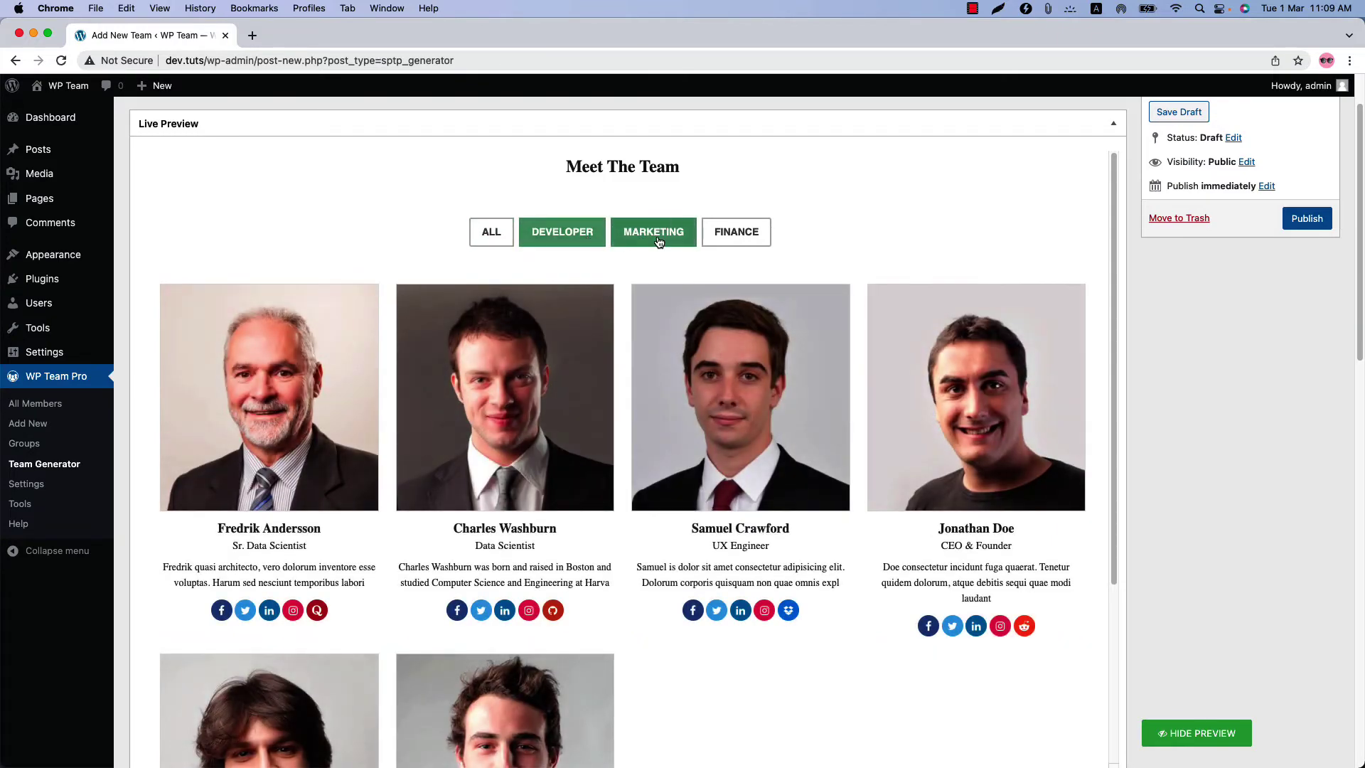
{"action": "left_click", "coordinate": [496, 234]}
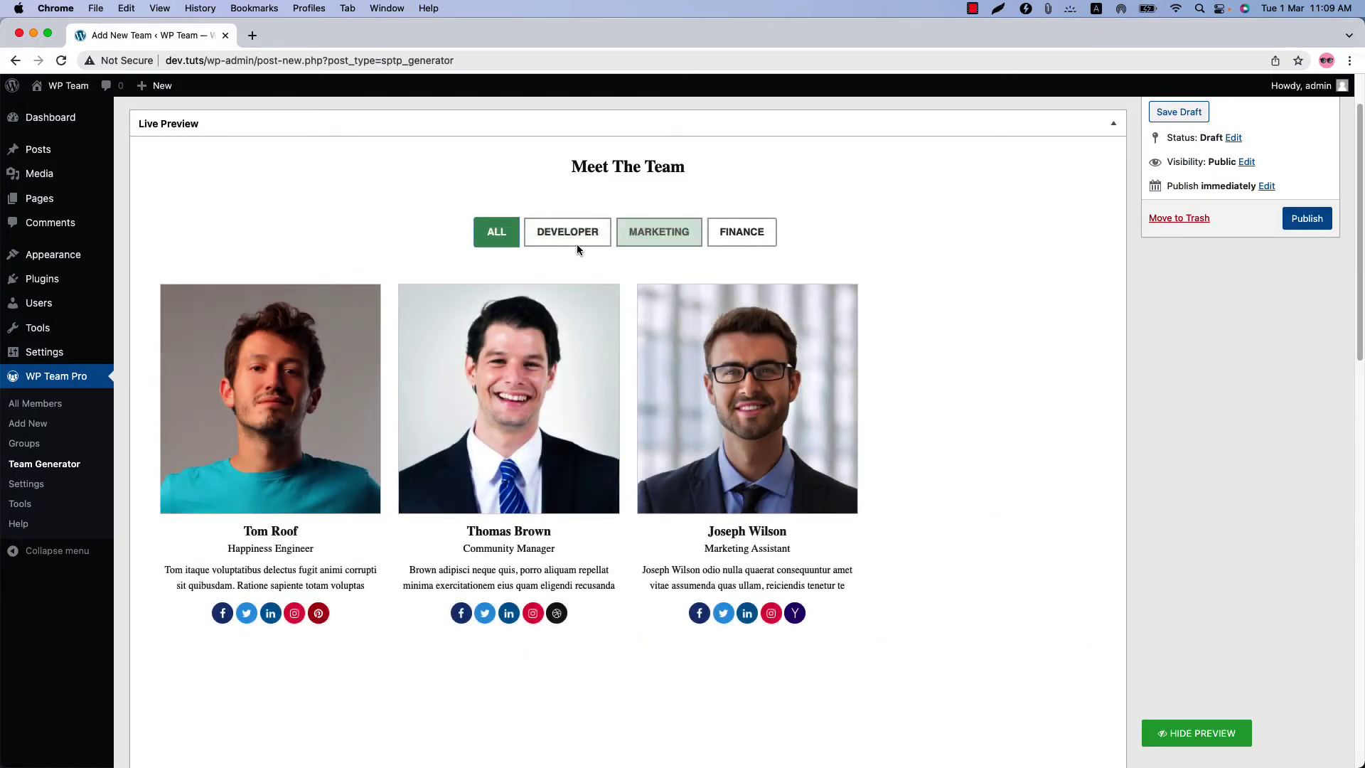
{"action": "scroll", "coordinate": [1217, 523], "scroll_direction": "down", "scroll_amount": 10}
Step: Apply the List layout, refresh the preview, and filter it to Developer then Marketing
{"action": "scroll", "coordinate": [569, 595], "scroll_direction": "up", "scroll_amount": 3}
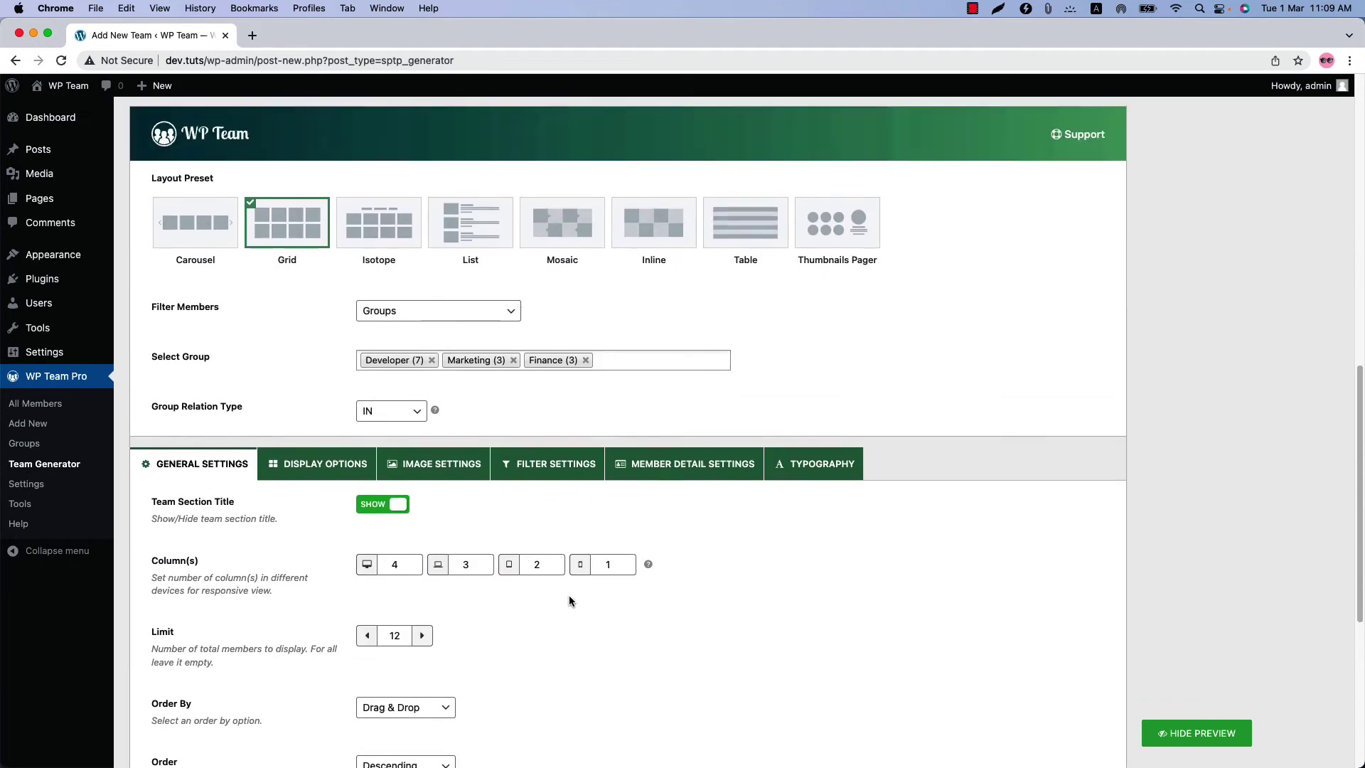
{"action": "left_click", "coordinate": [493, 298]}
{"action": "left_click", "coordinate": [1159, 733]}
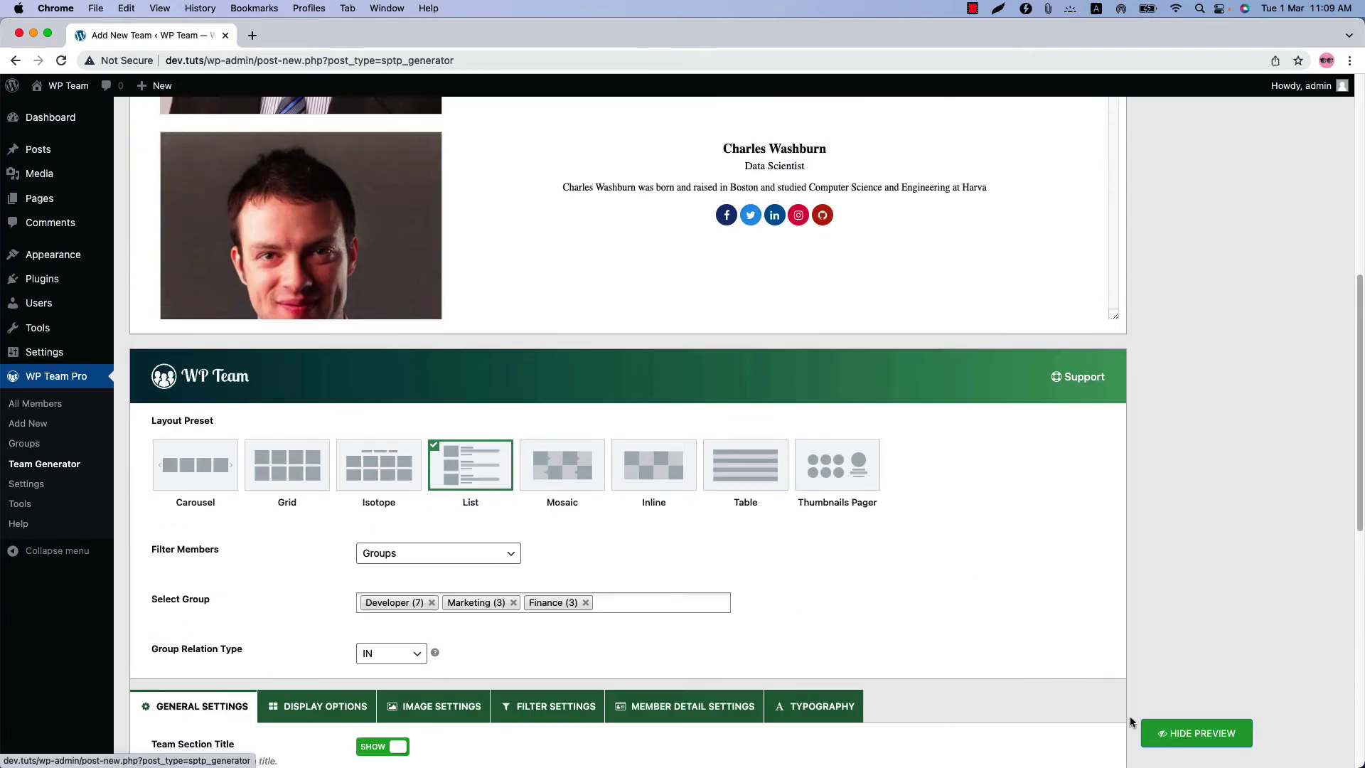
{"action": "left_click", "coordinate": [577, 235]}
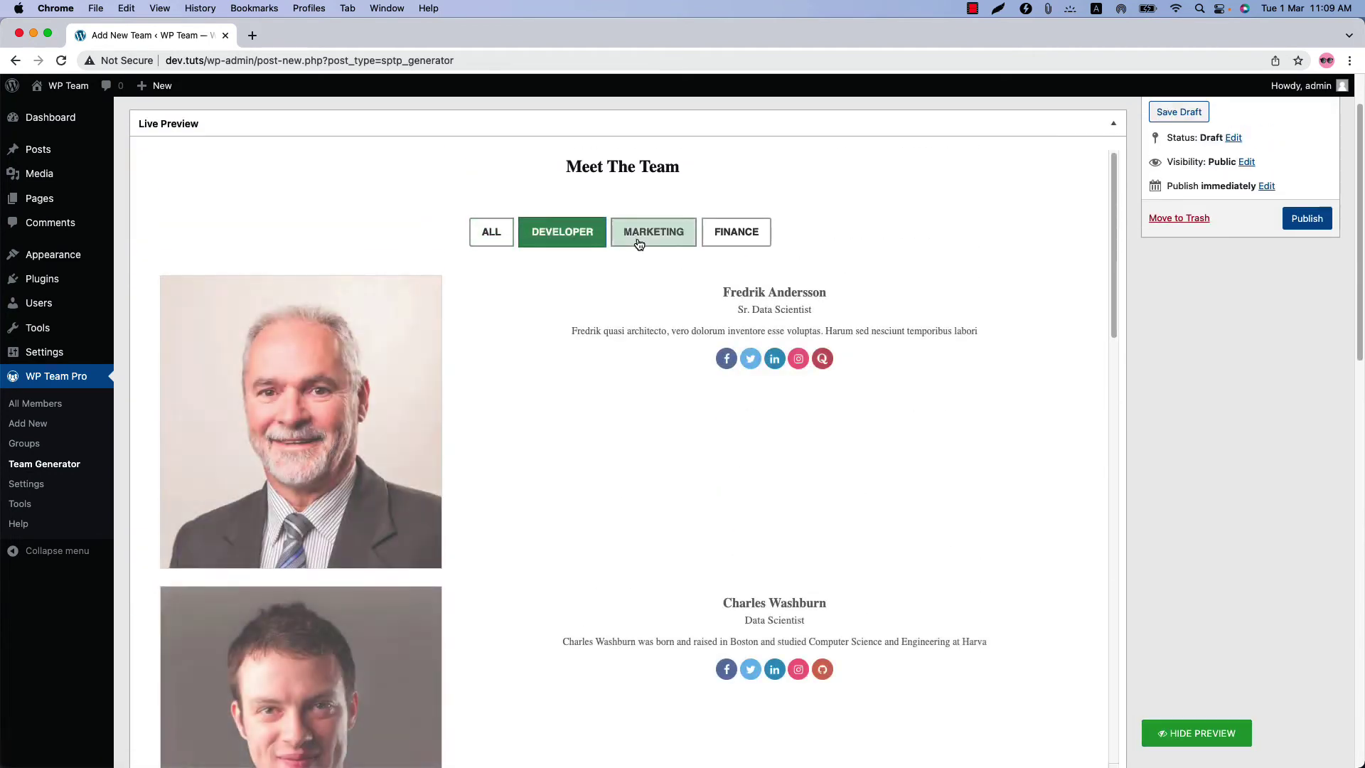
{"action": "left_click", "coordinate": [642, 234]}
{"action": "scroll", "coordinate": [1205, 554], "scroll_direction": "down", "scroll_amount": 10}
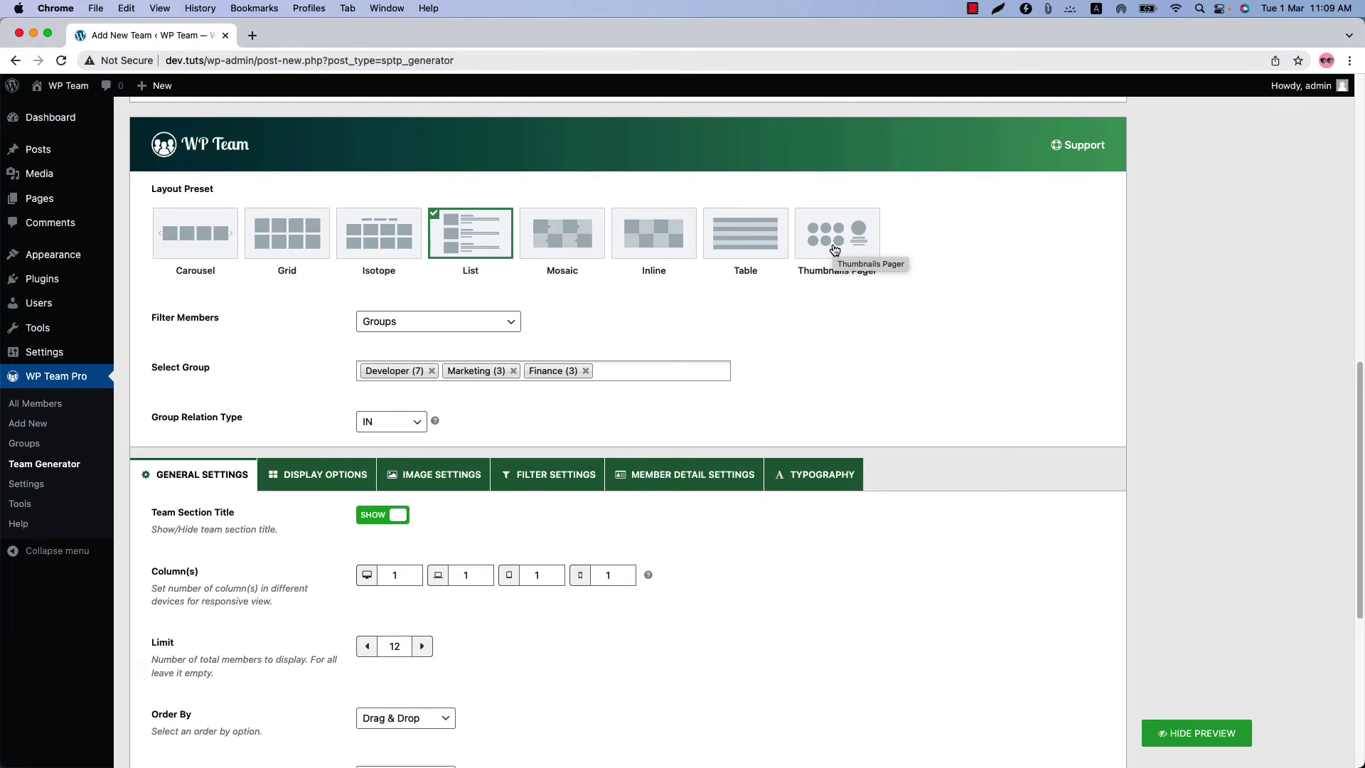
Step: Publish the Meet The Team team and start a new page in another tab
{"action": "scroll", "coordinate": [953, 370], "scroll_direction": "up", "scroll_amount": 10}
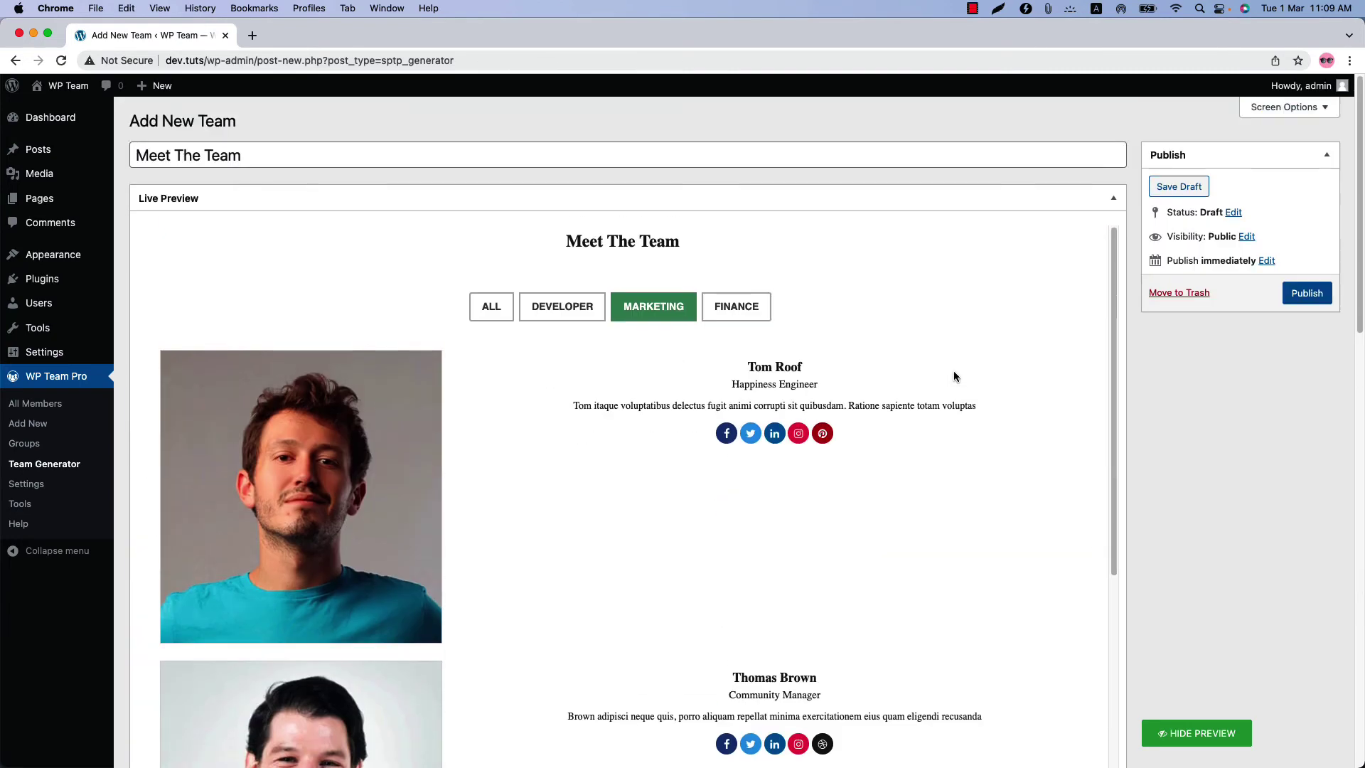
{"action": "left_click", "coordinate": [1298, 292]}
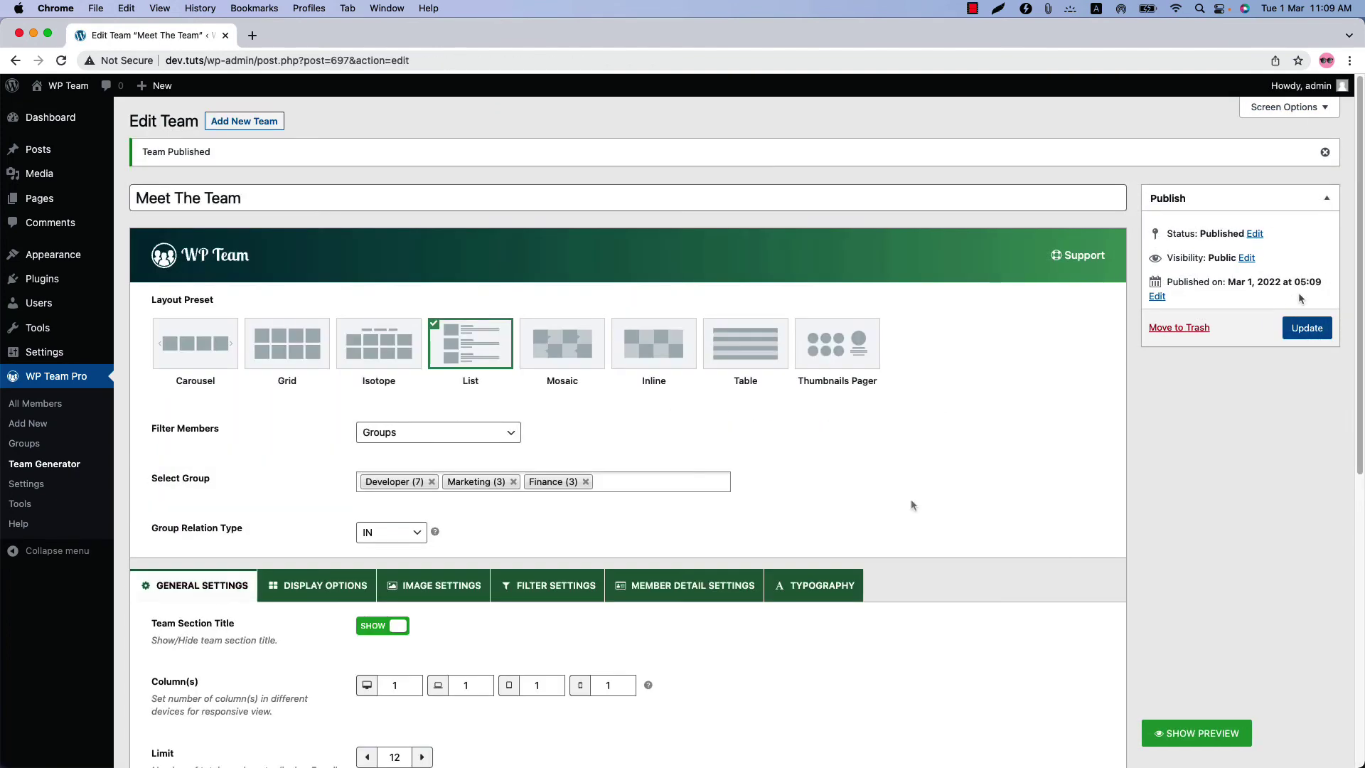
{"action": "mouse_move", "coordinate": [42, 199]}
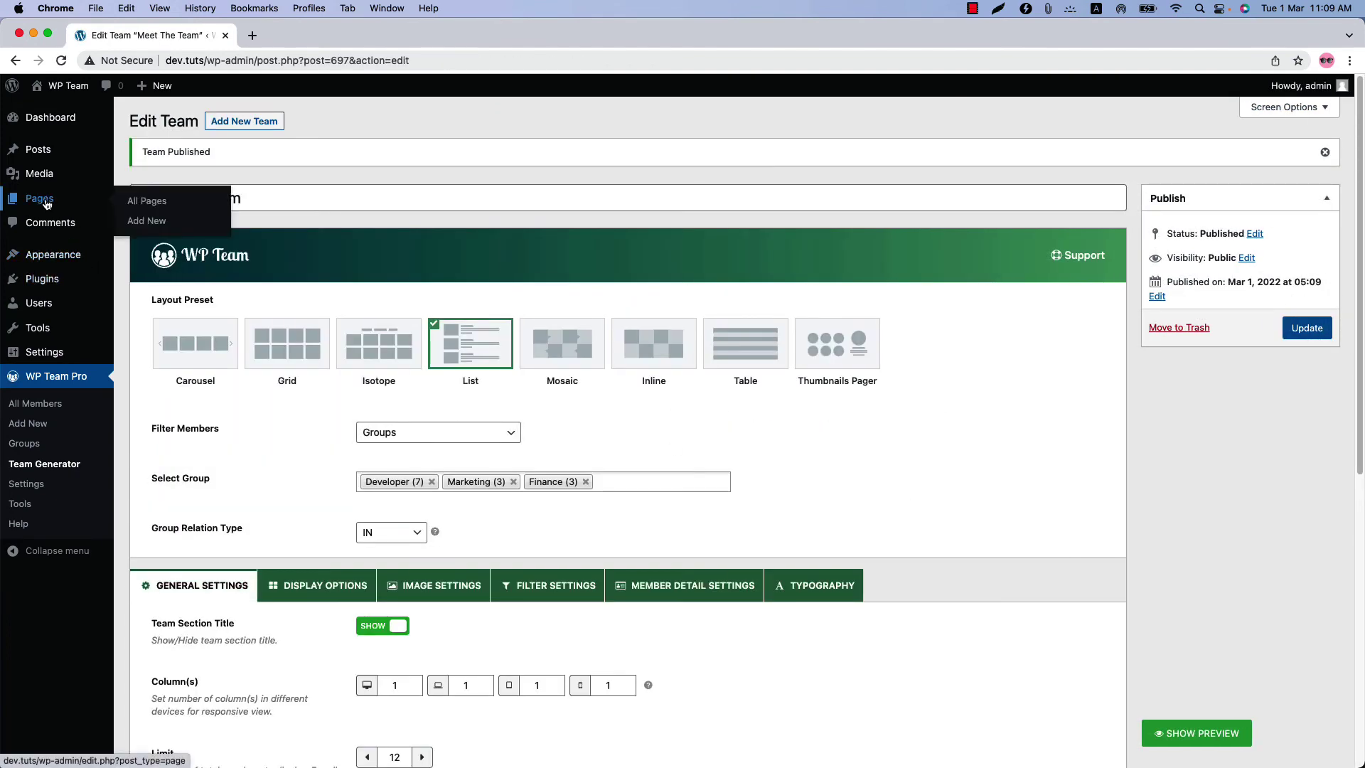
{"action": "left_click", "coordinate": [146, 224], "text": "super"}
{"action": "left_click", "coordinate": [299, 35]}
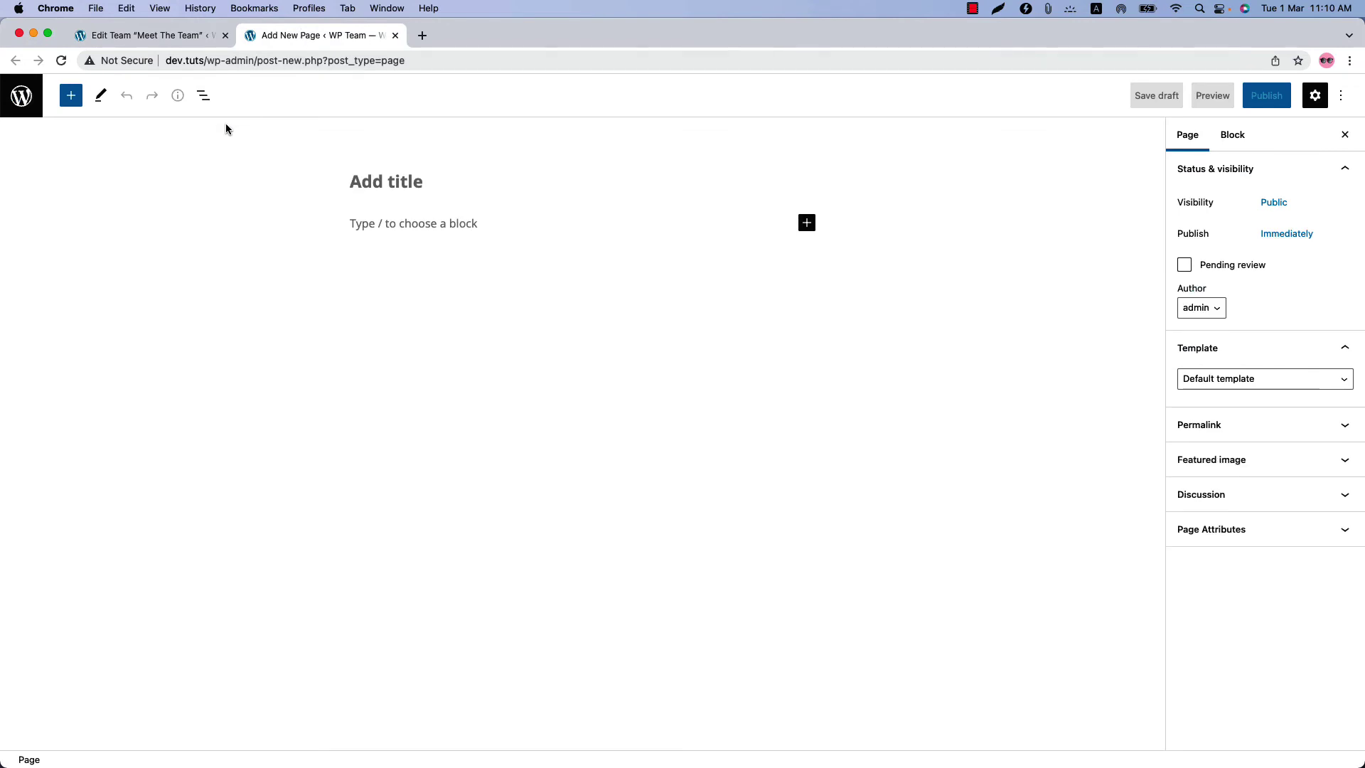
Step: Insert a WP Team Pro block showing Meet The Team #(697) and publish the page
{"action": "left_click", "coordinate": [72, 98]}
{"action": "left_click", "coordinate": [119, 455]}
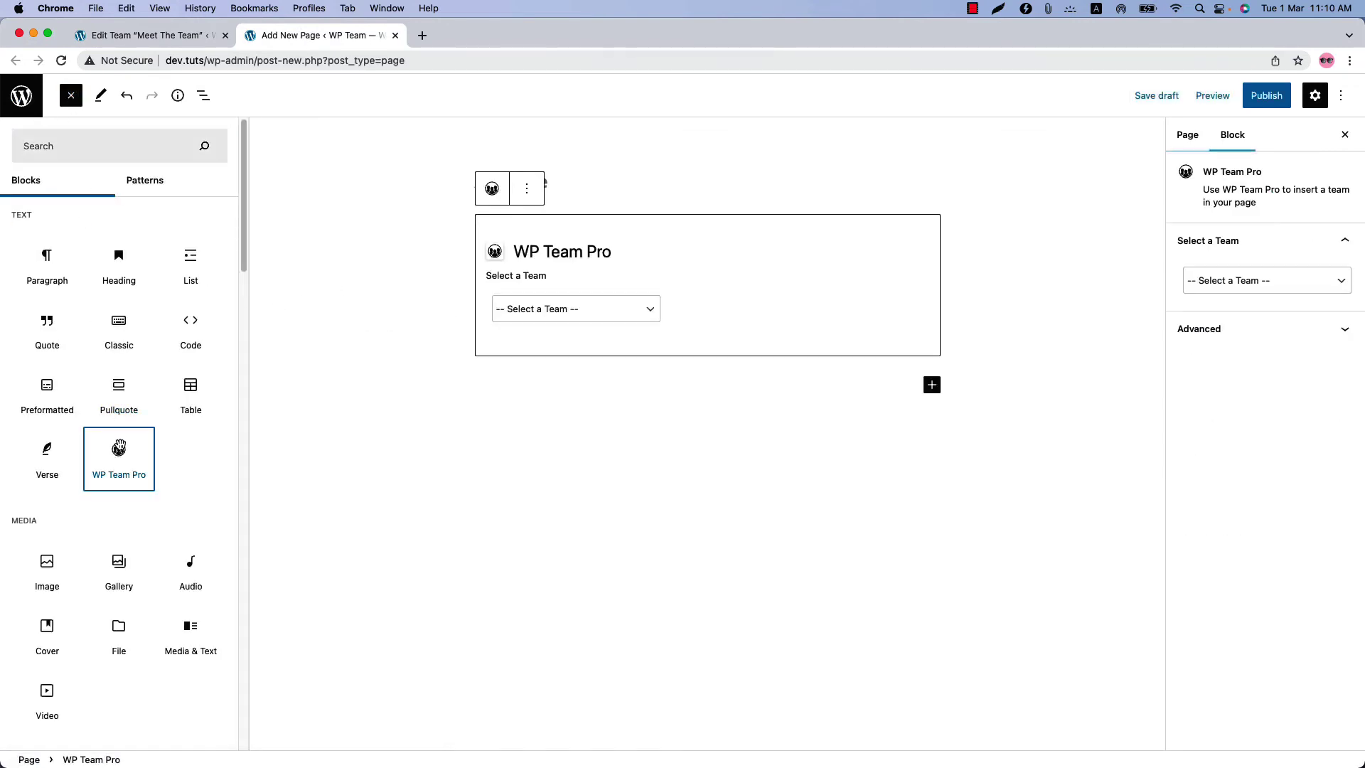
{"action": "left_click", "coordinate": [576, 308]}
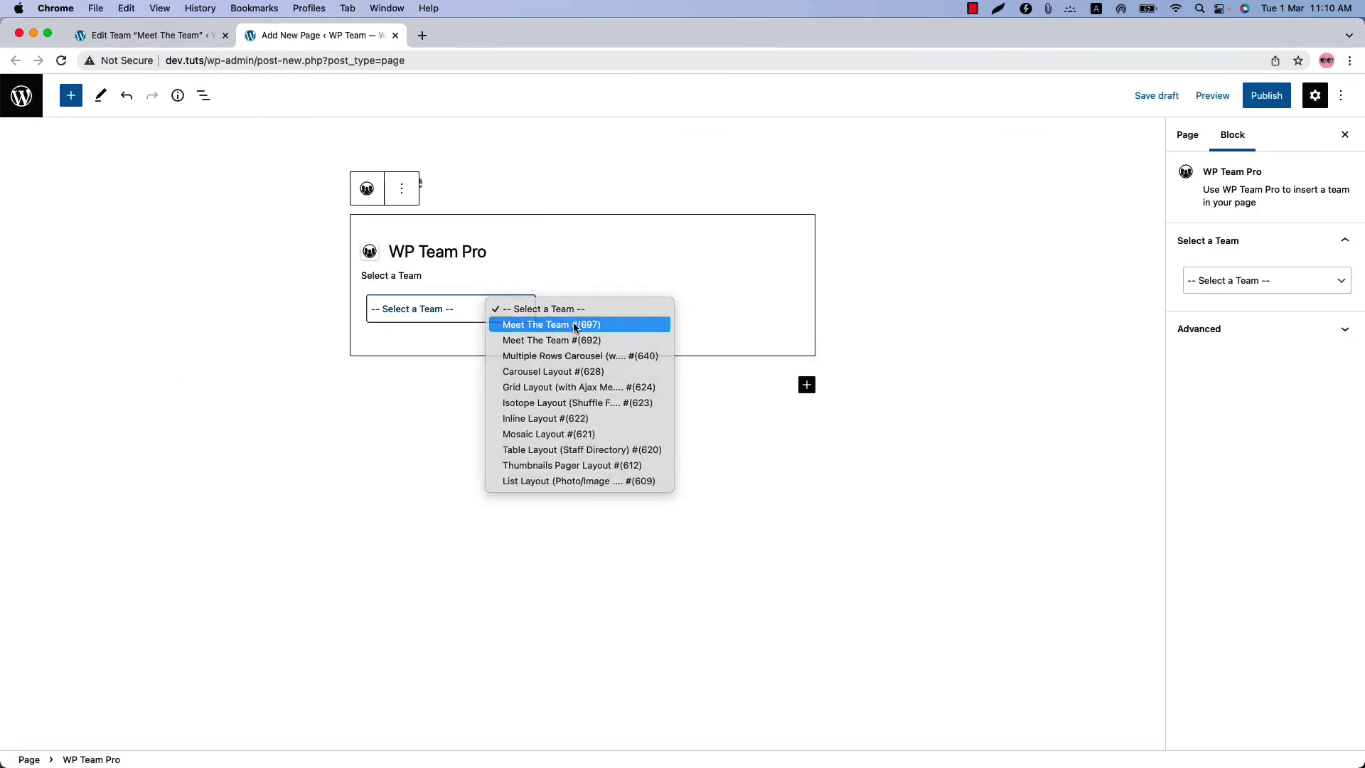
{"action": "left_click", "coordinate": [572, 324]}
{"action": "left_click", "coordinate": [1267, 95]}
{"action": "left_click", "coordinate": [1218, 95]}
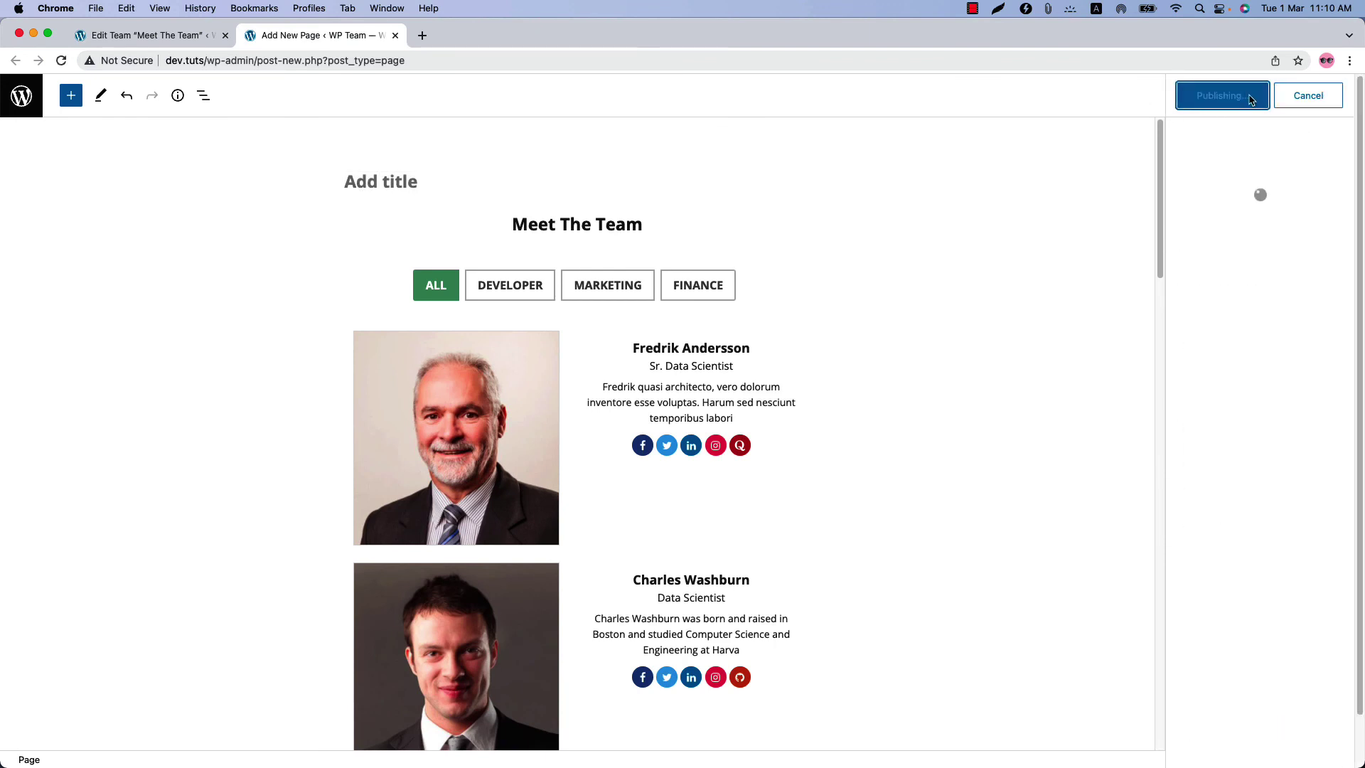
Step: View the published page and scroll through the Meet The Team list
{"action": "left_click", "coordinate": [1247, 252]}
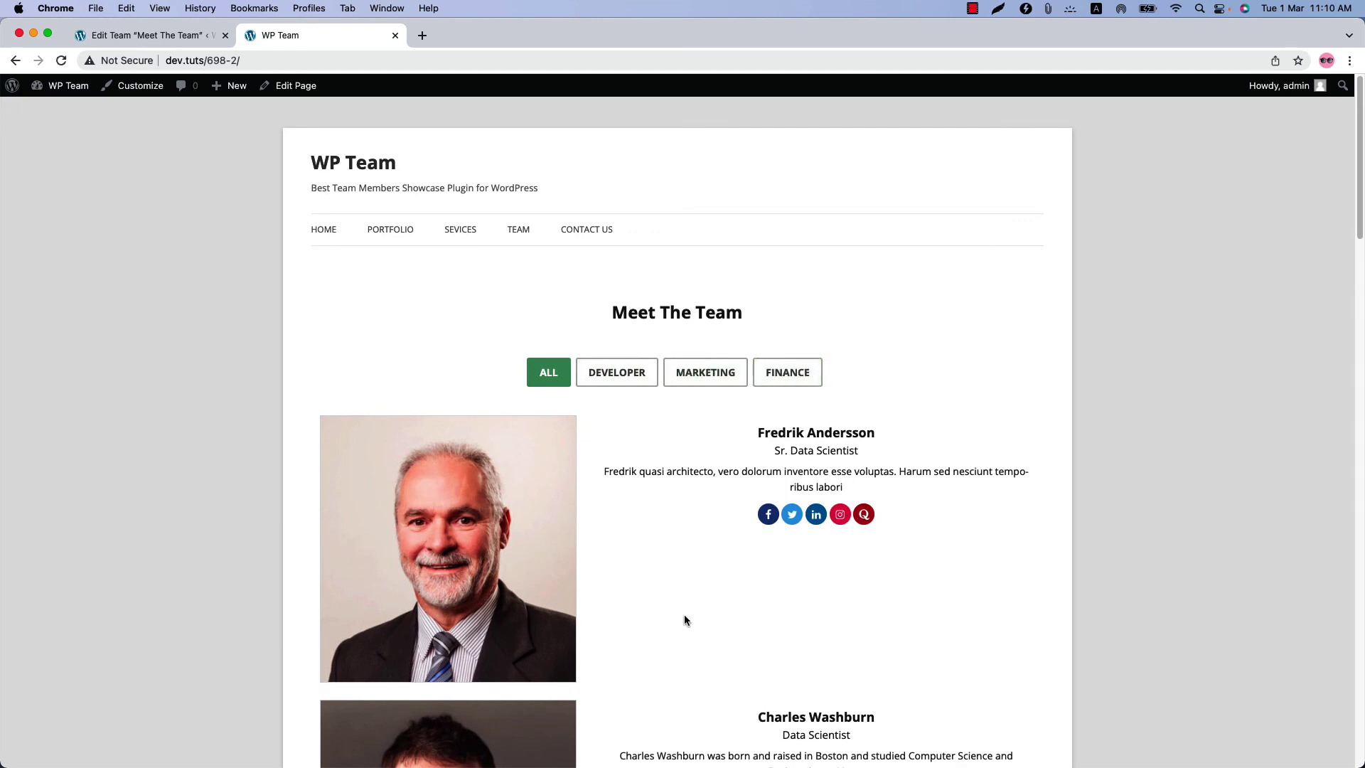
{"action": "scroll", "coordinate": [684, 620], "scroll_direction": "down", "scroll_amount": 10}
{"action": "scroll", "coordinate": [683, 618], "scroll_direction": "up", "scroll_amount": 6}
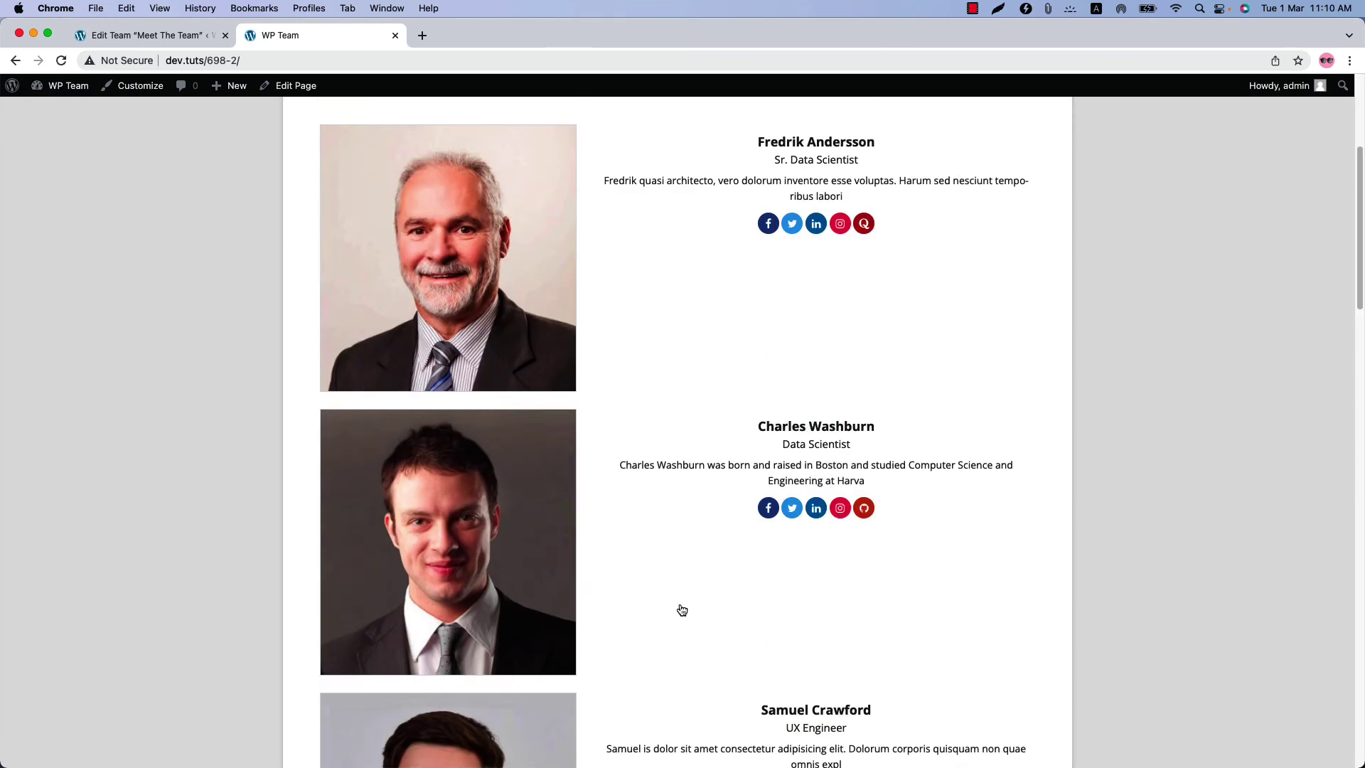
Step: Update the team to the Carousel layout, reload the live page, and filter to Developer
{"action": "left_click", "coordinate": [178, 37]}
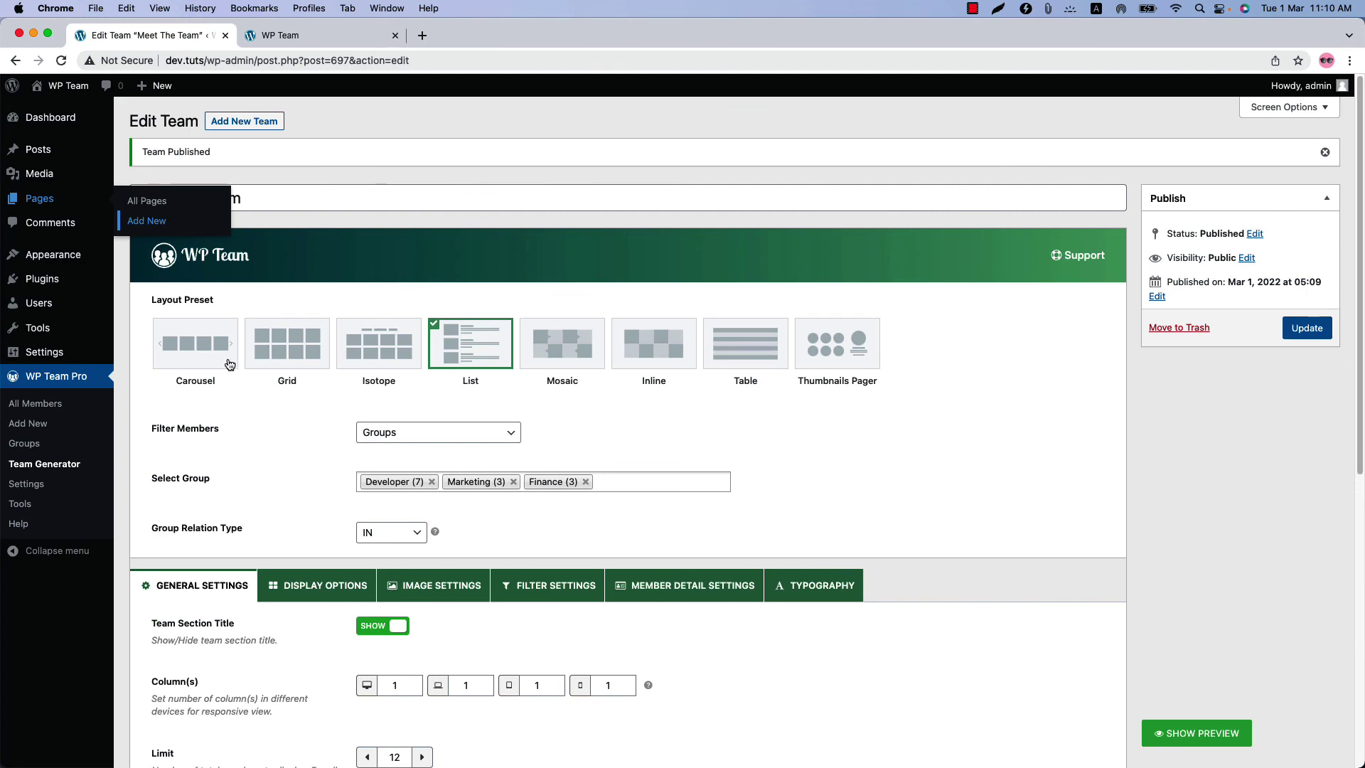
{"action": "left_click", "coordinate": [1311, 333]}
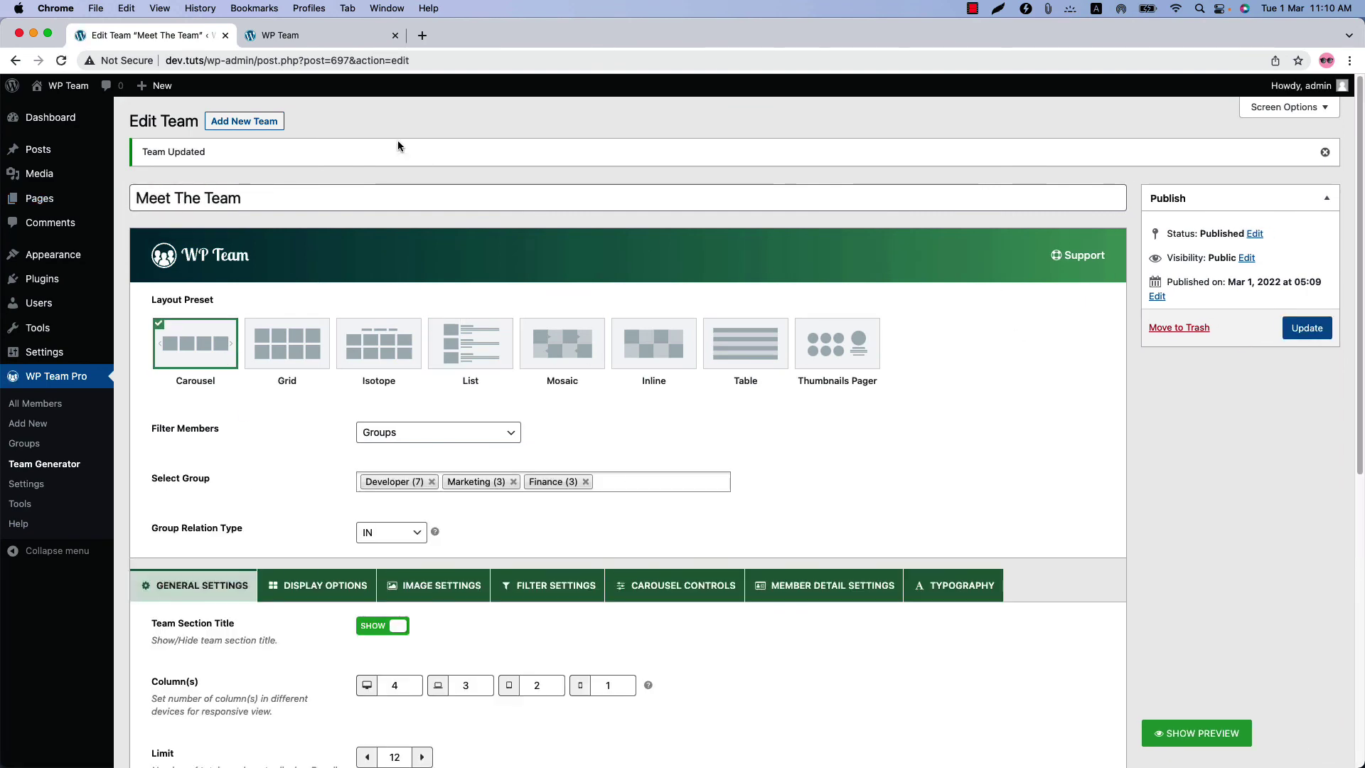
{"action": "left_click", "coordinate": [320, 35]}
{"action": "left_click", "coordinate": [61, 60]}
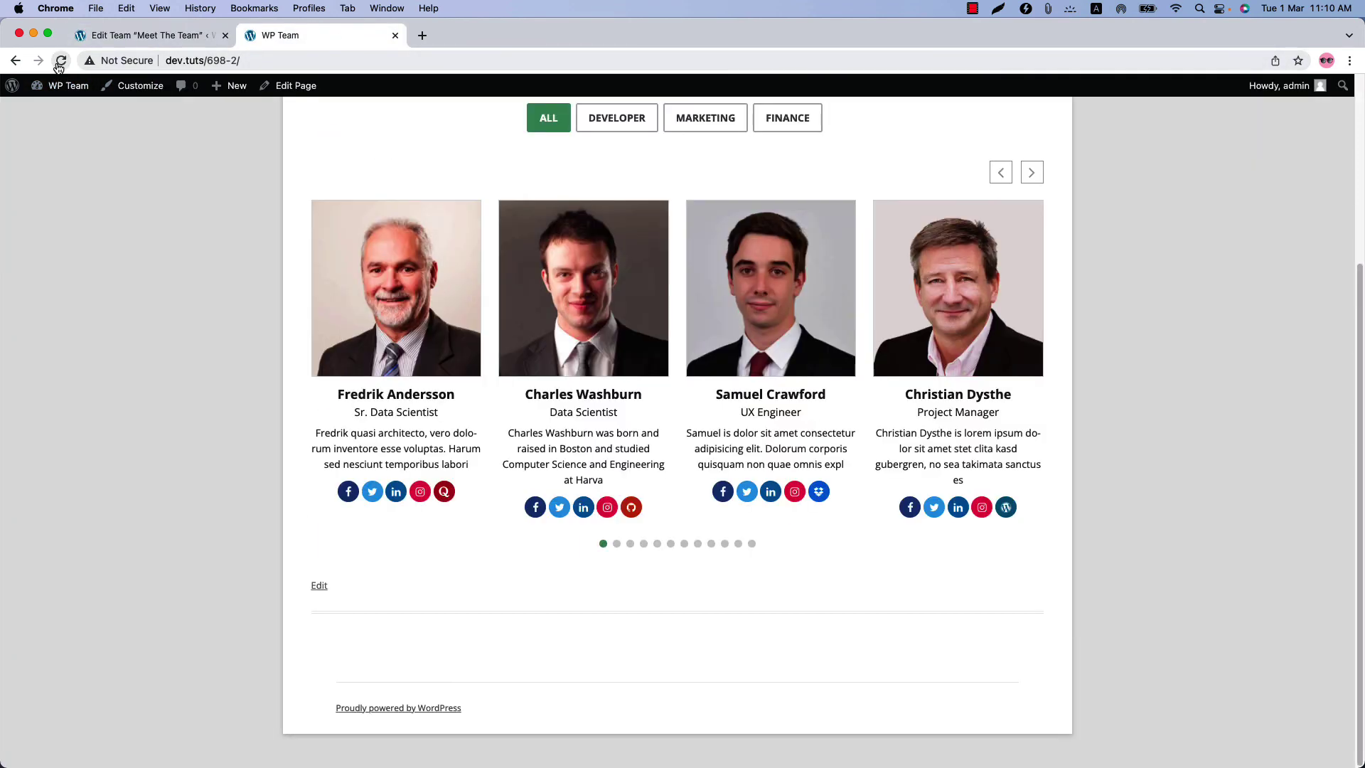
{"action": "scroll", "coordinate": [476, 425], "scroll_direction": "up", "scroll_amount": 3}
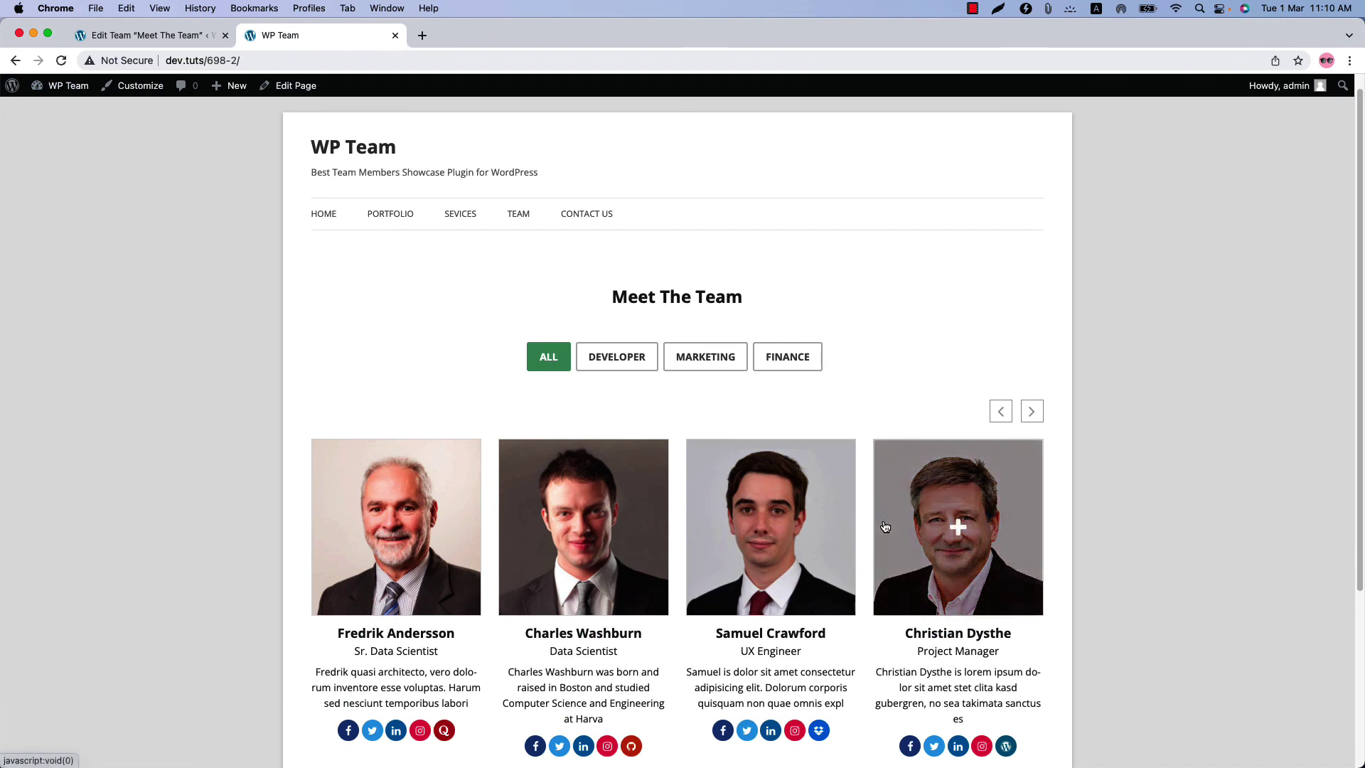
{"action": "left_click", "coordinate": [607, 357]}
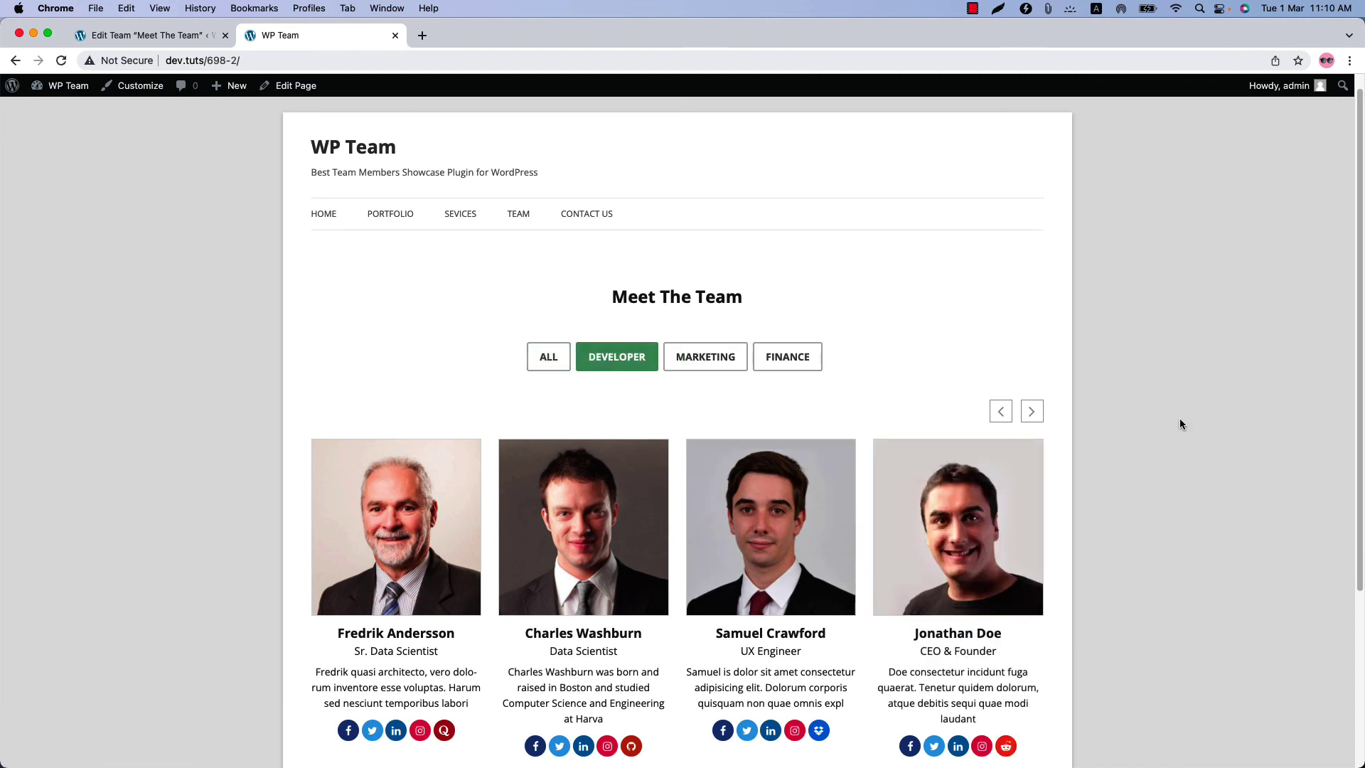